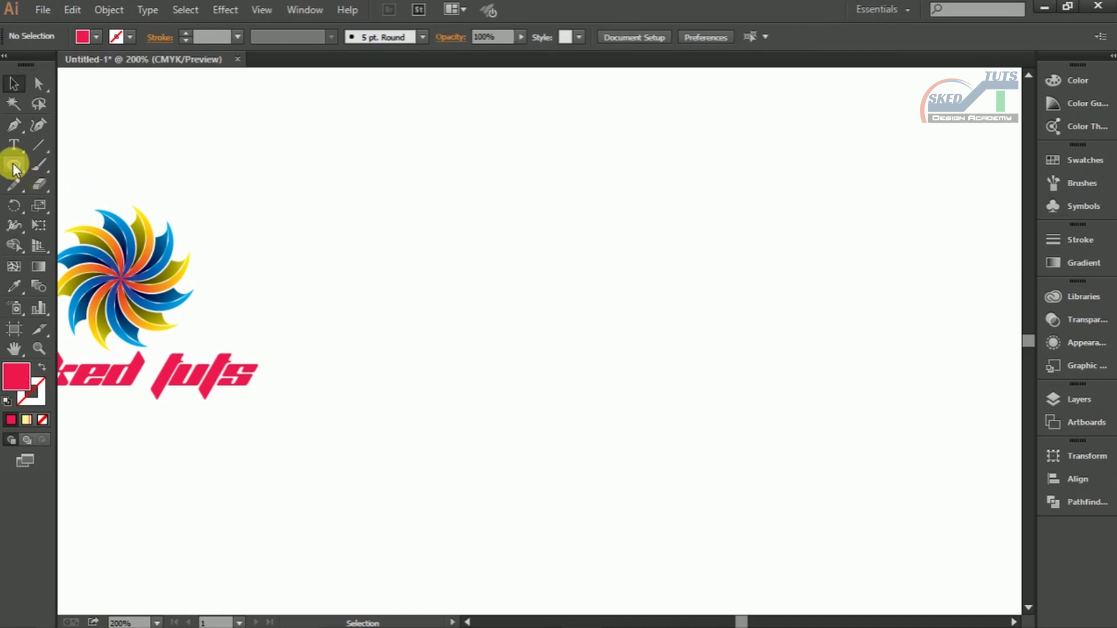
# - Draw a red circle with the Ellipse tool and place an offset copy down-right of it
pyautogui.click(13, 164)
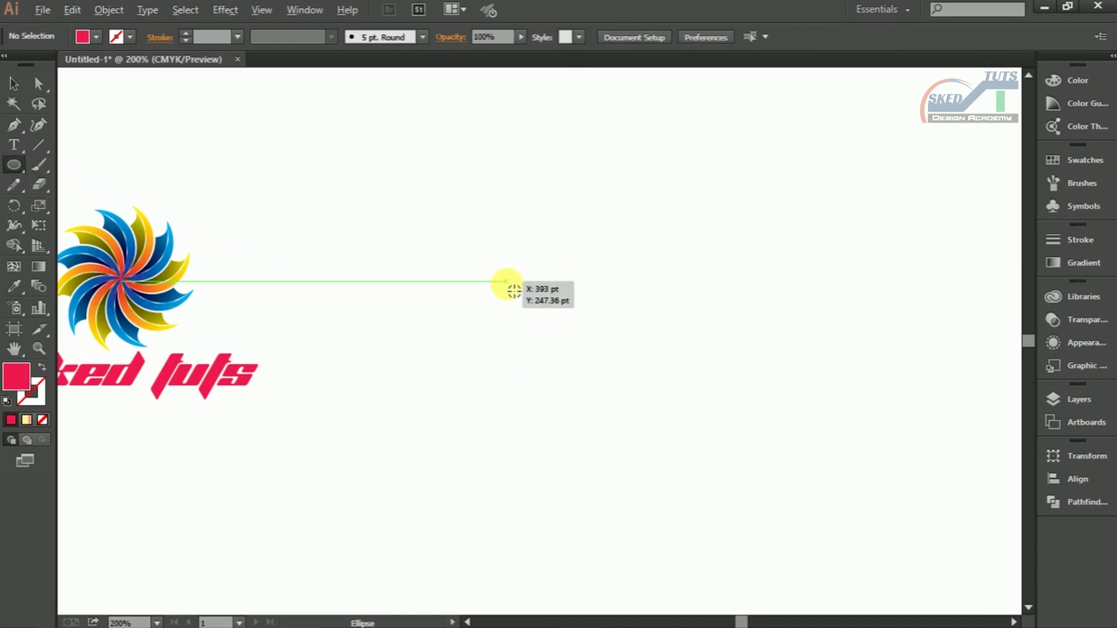
pyautogui.moveTo(579, 307); pyautogui.dragTo(659, 374)
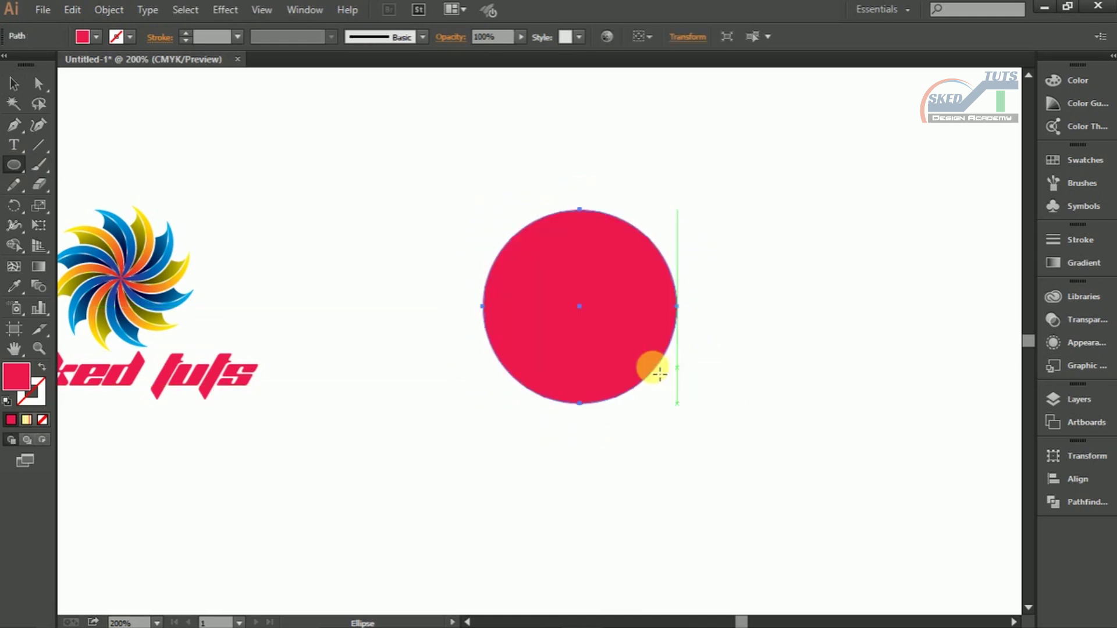
pyautogui.click(15, 84)
pyautogui.click(668, 240)
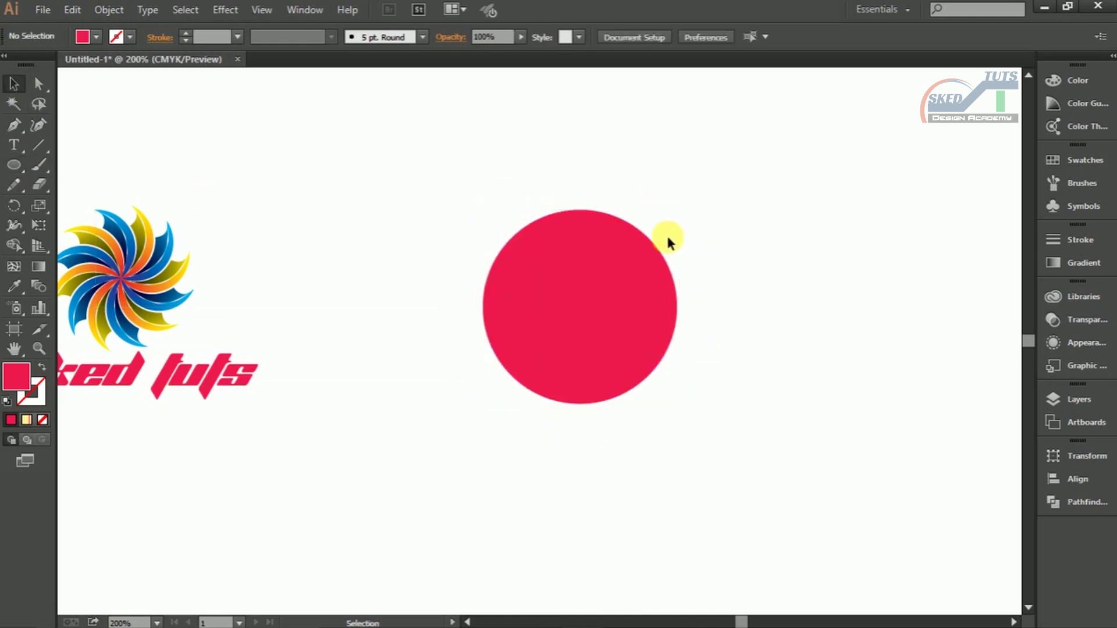
pyautogui.scroll(2, 625, 239)
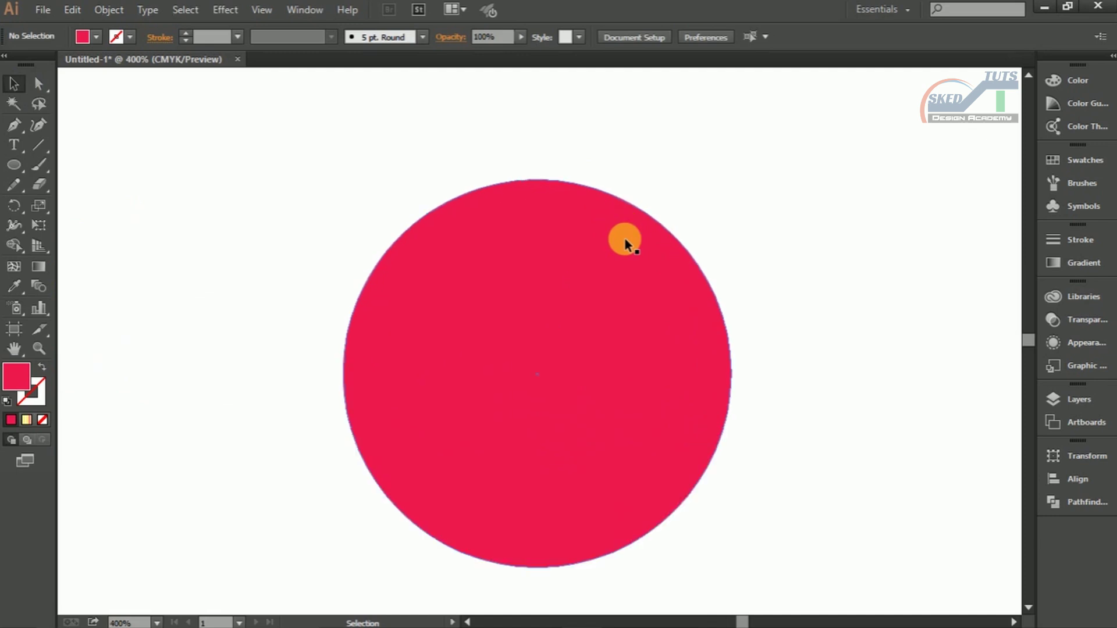
pyautogui.click(624, 239)
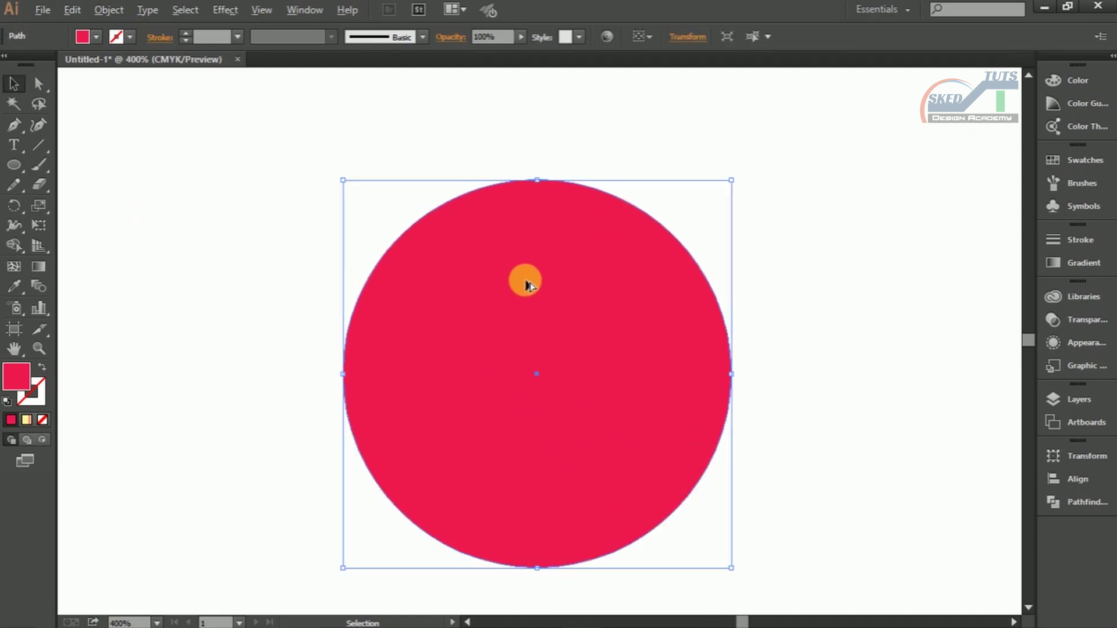
pyautogui.moveTo(507, 271); pyautogui.dragTo(572, 318)
pyautogui.click(750, 200)
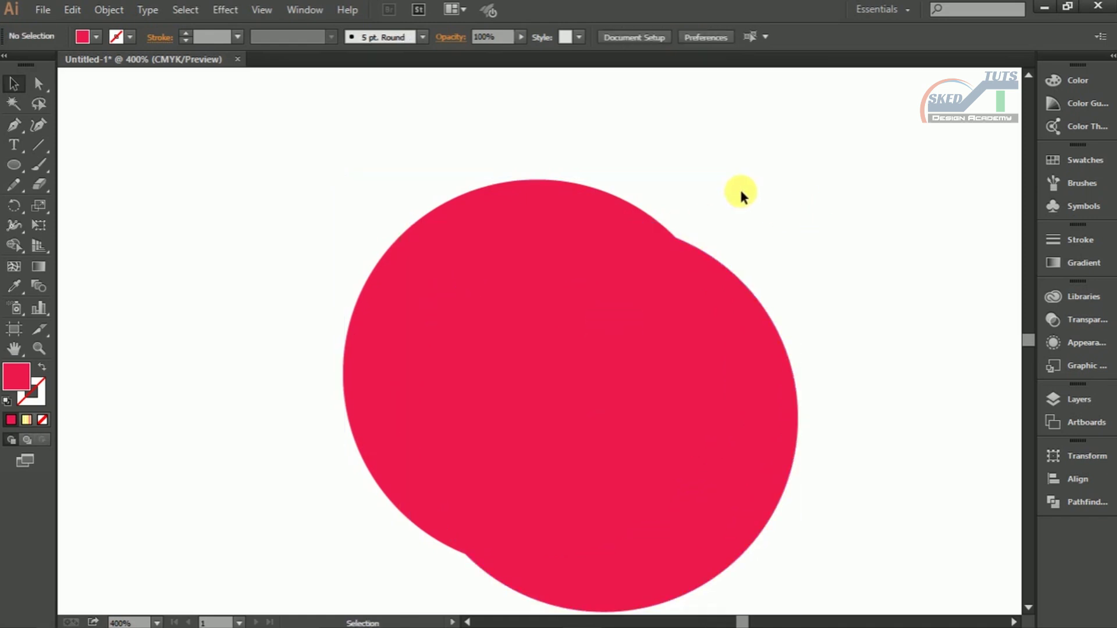
# - Subtract the front circle from the back one with Pathfinder Minus Front
pyautogui.moveTo(728, 169); pyautogui.dragTo(539, 337)
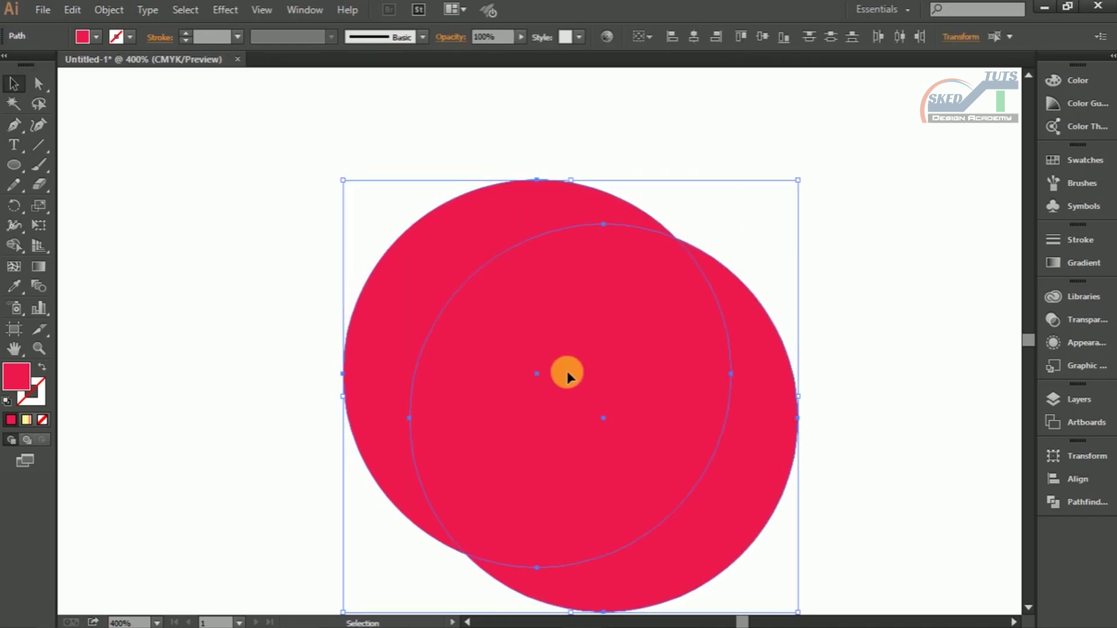
pyautogui.click(1088, 506)
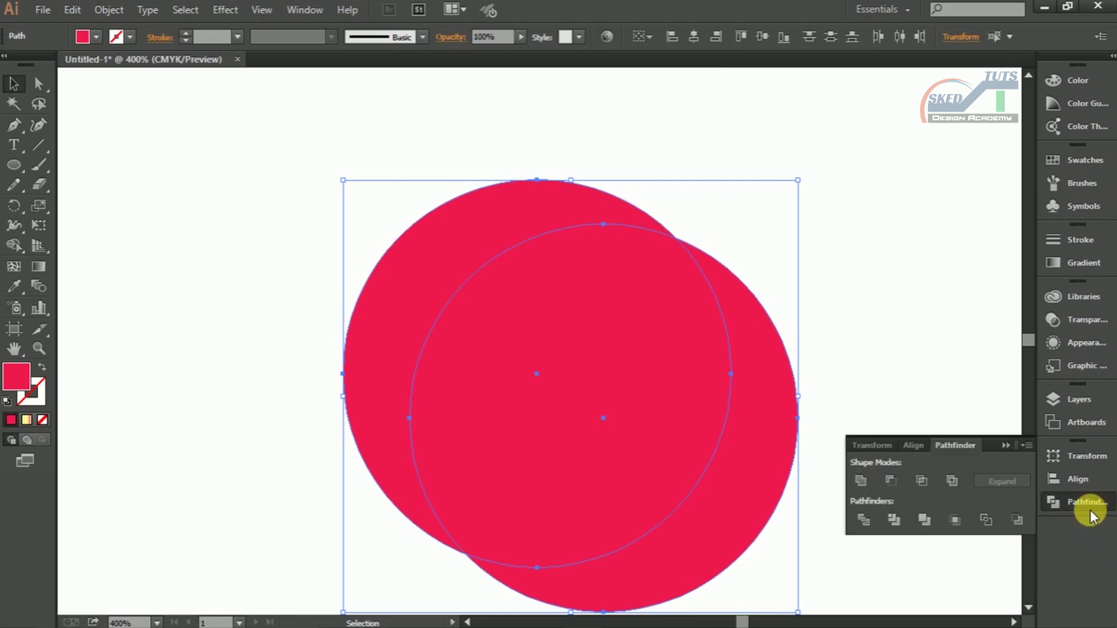
pyautogui.click(890, 481)
pyautogui.click(834, 321)
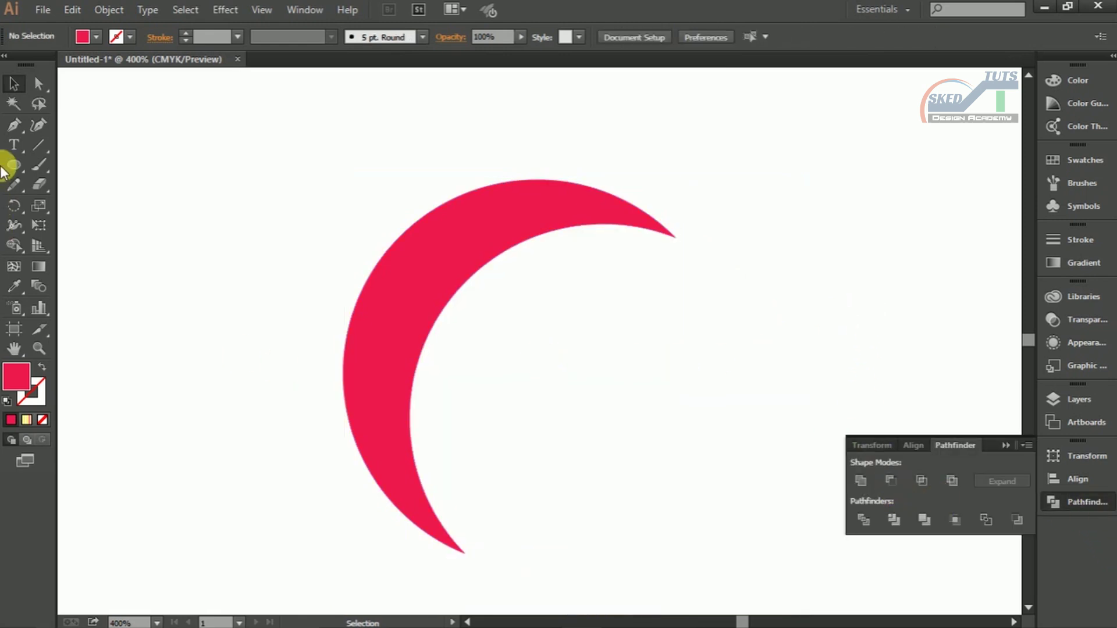
# - Draw a closed notch-shaped path across the crescent's lower end with the Pen tool
pyautogui.click(12, 124)
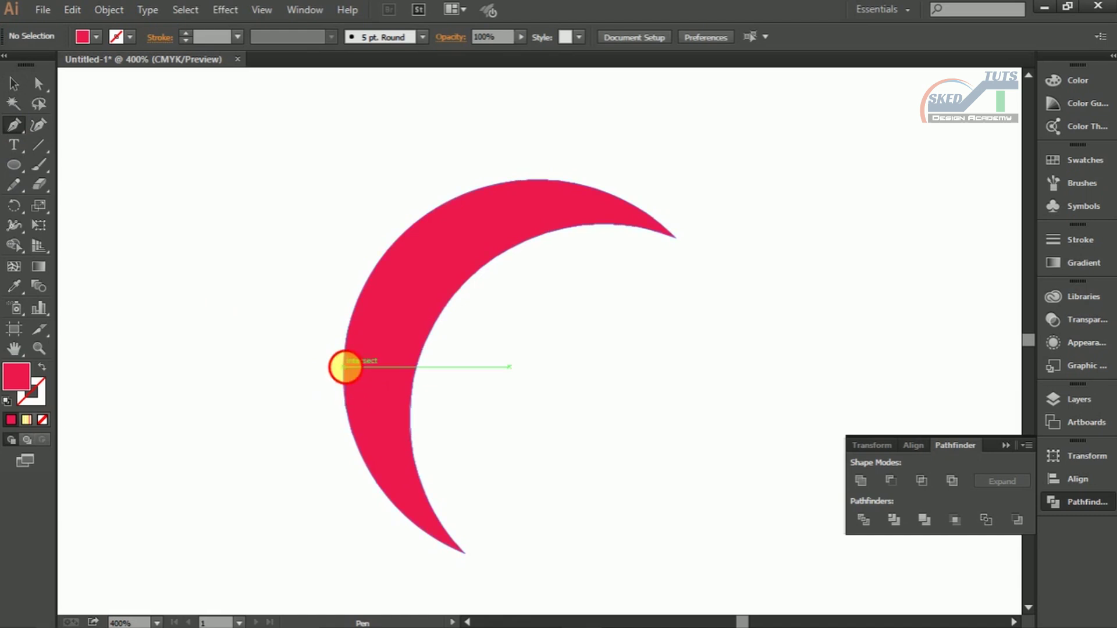
pyautogui.click(343, 367)
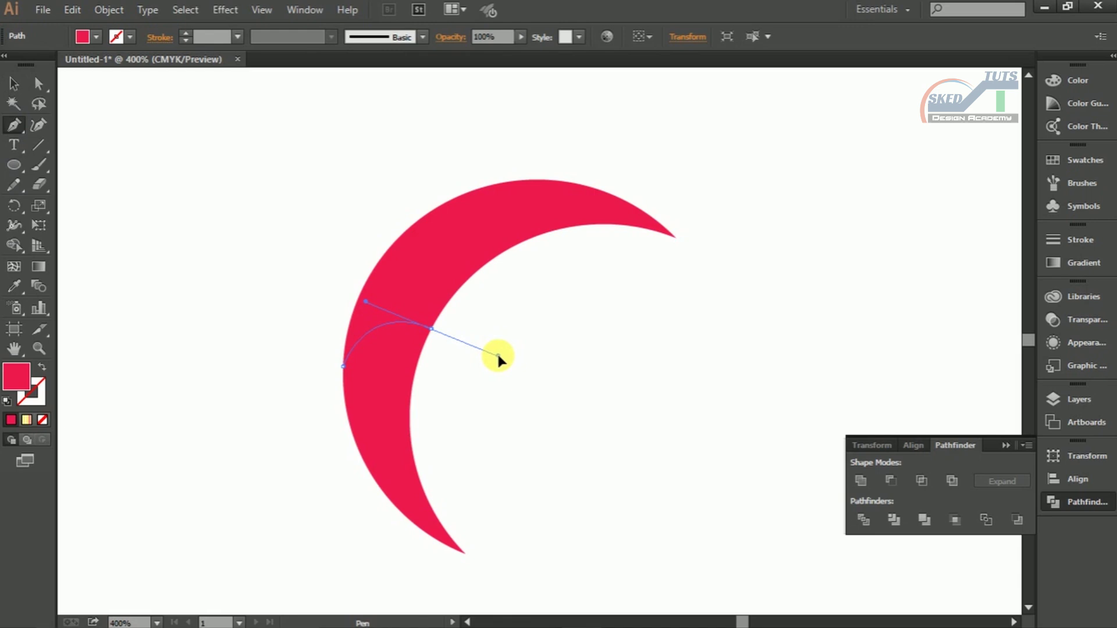
pyautogui.moveTo(498, 354); pyautogui.dragTo(453, 349)
pyautogui.click(430, 328)
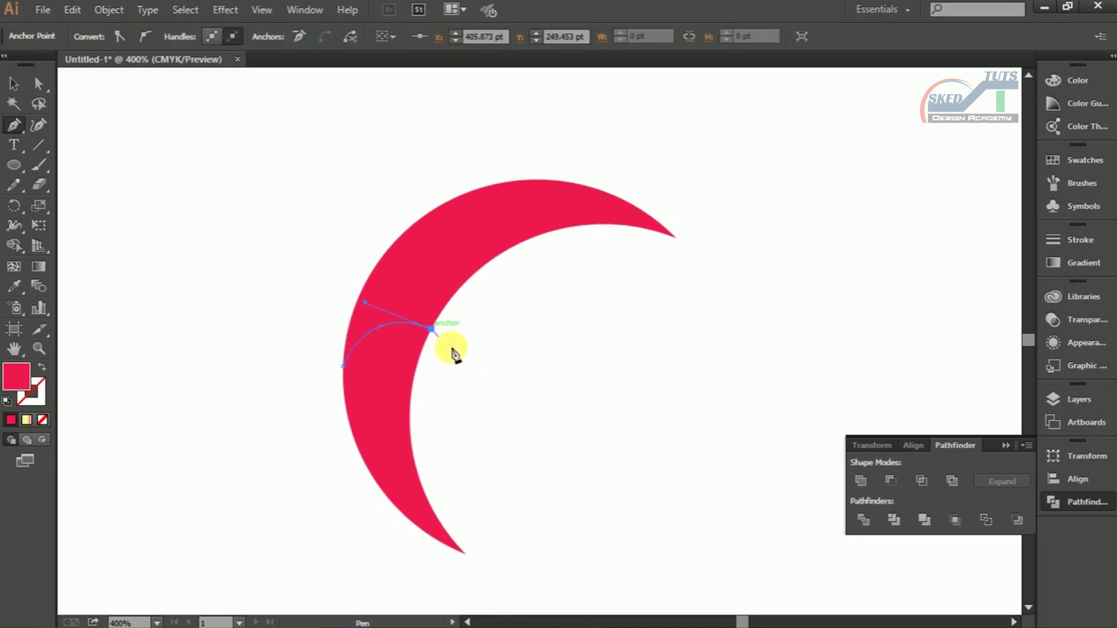
pyautogui.click(467, 358)
pyautogui.click(446, 375)
pyautogui.click(321, 402)
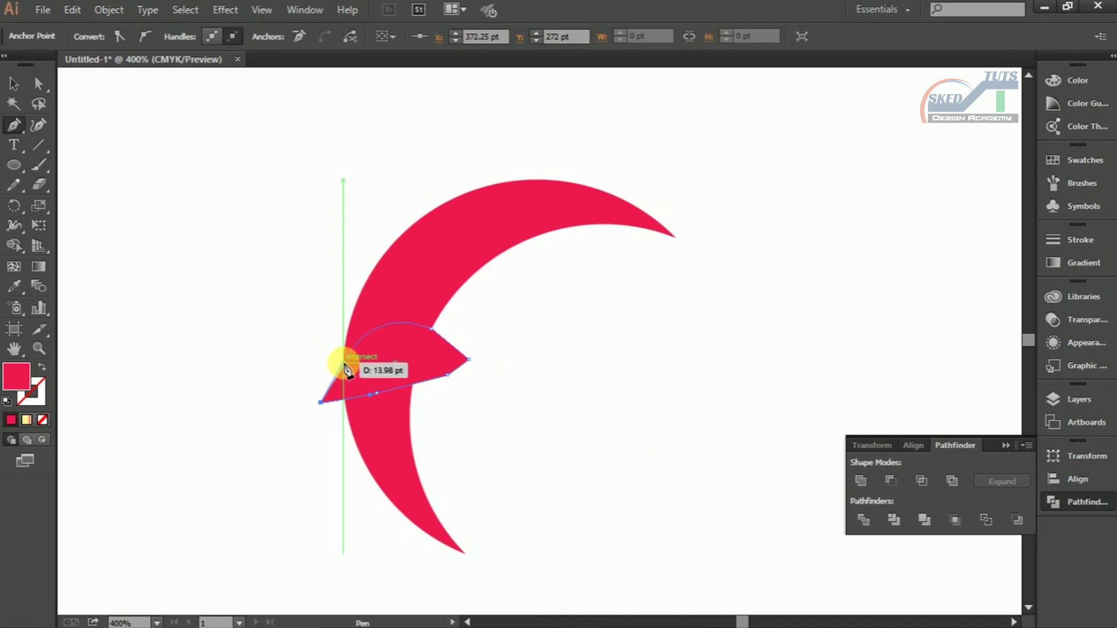
pyautogui.click(344, 370)
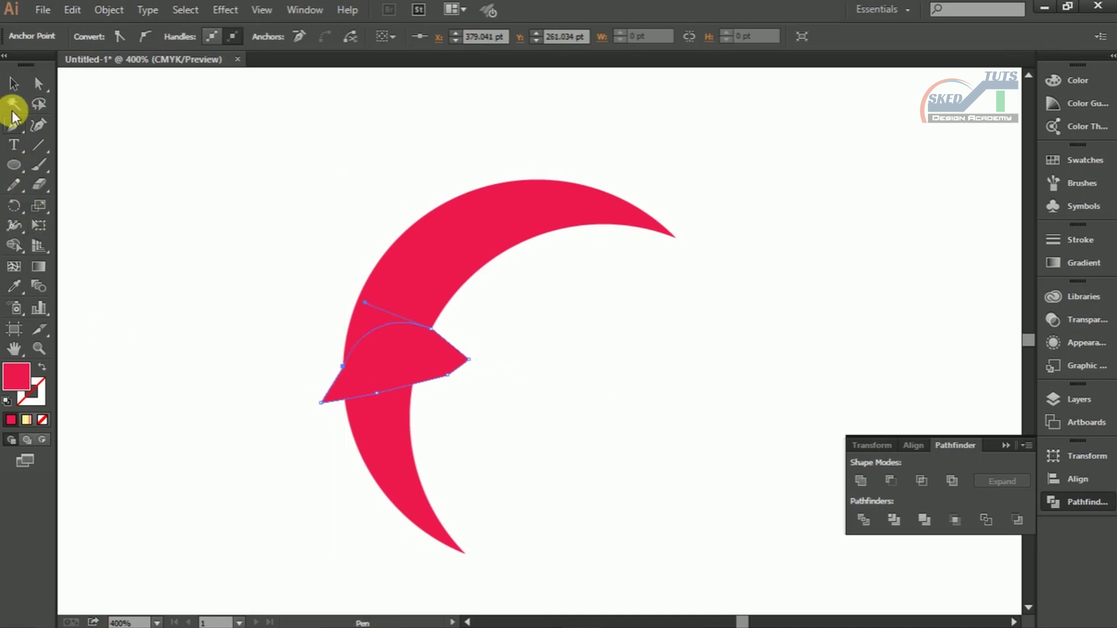
# - Split off the upper crescent region with Shape Builder and delete the lower leftover piece
pyautogui.click(14, 83)
pyautogui.click(671, 204)
pyautogui.moveTo(745, 150); pyautogui.dragTo(339, 474)
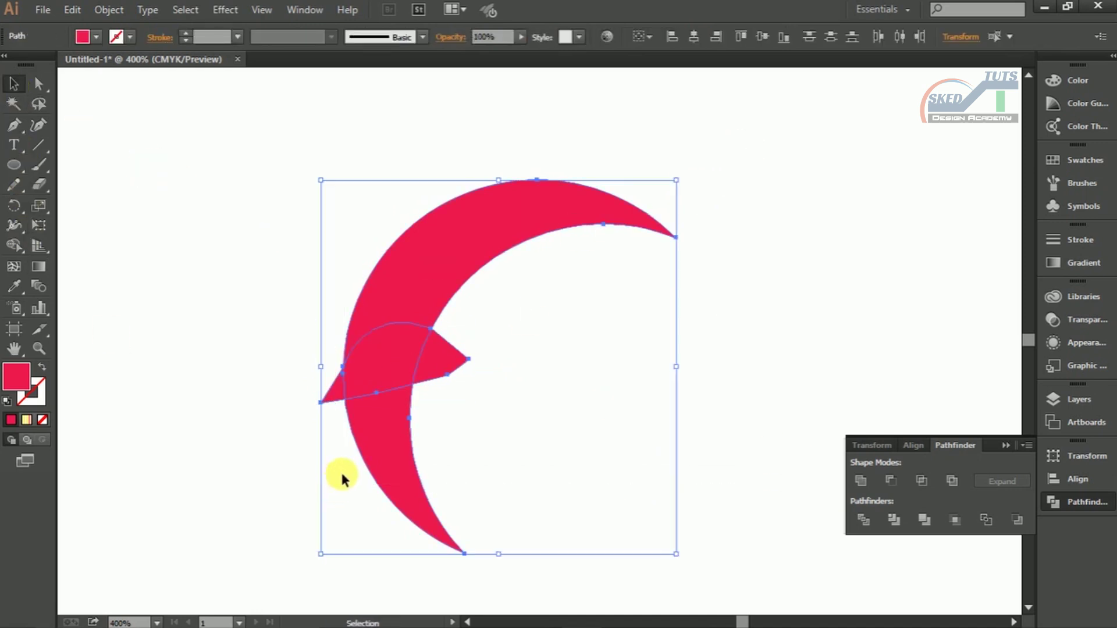
pyautogui.click(13, 245)
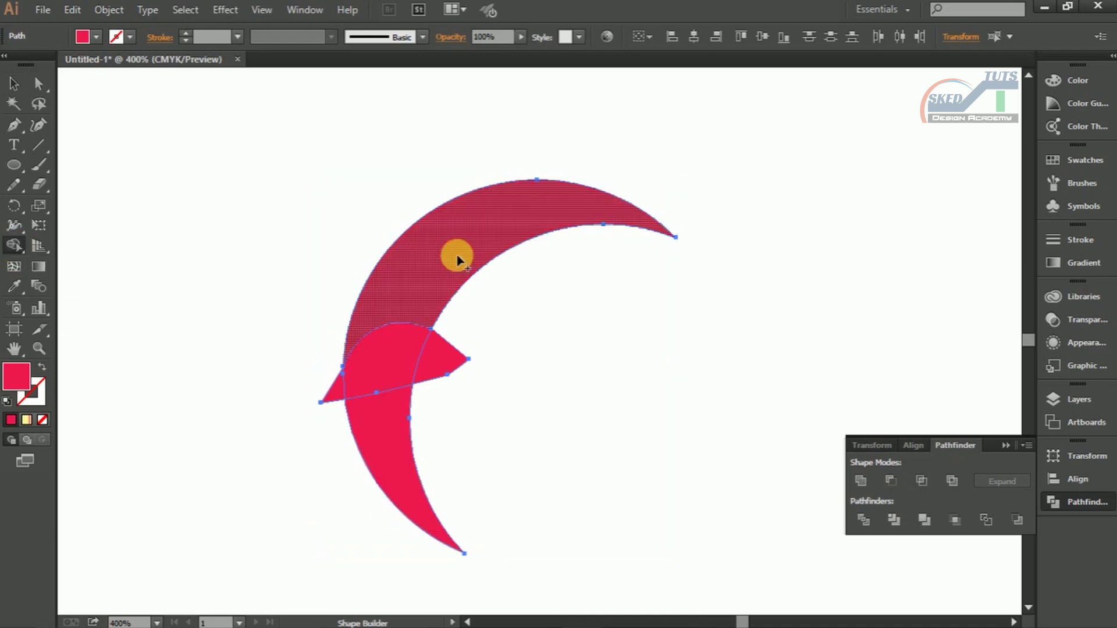
pyautogui.click(457, 260)
pyautogui.click(14, 85)
pyautogui.moveTo(541, 385); pyautogui.dragTo(403, 390)
pyautogui.press('Delete')
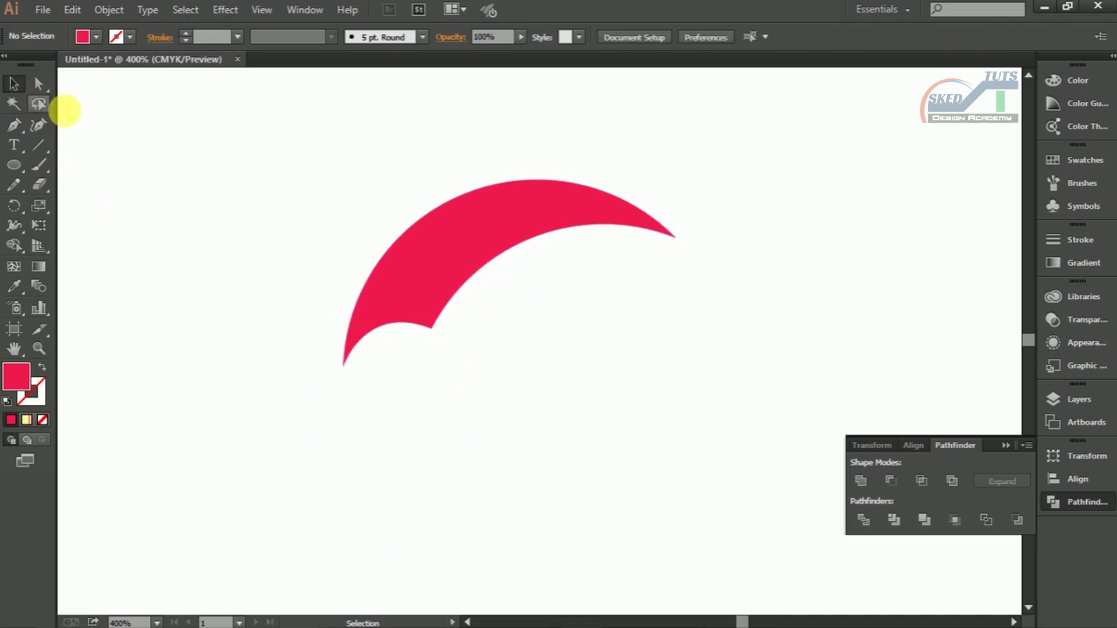
# - Pen-draw a closed curved shape running from the crescent's lower tip to its upper tip
pyautogui.click(14, 125)
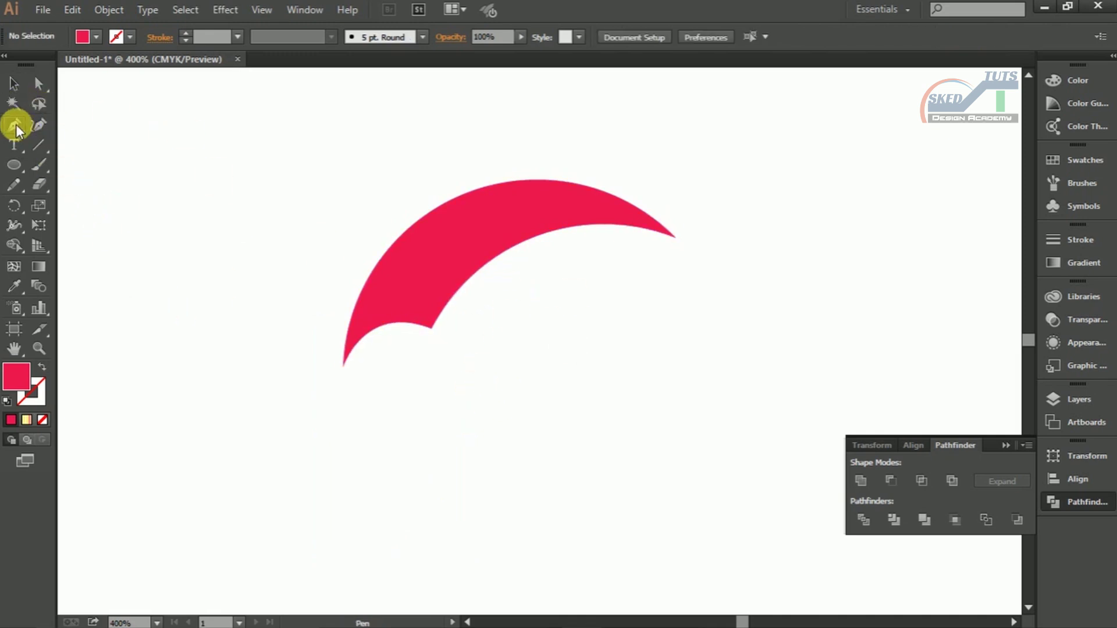
pyautogui.click(343, 367)
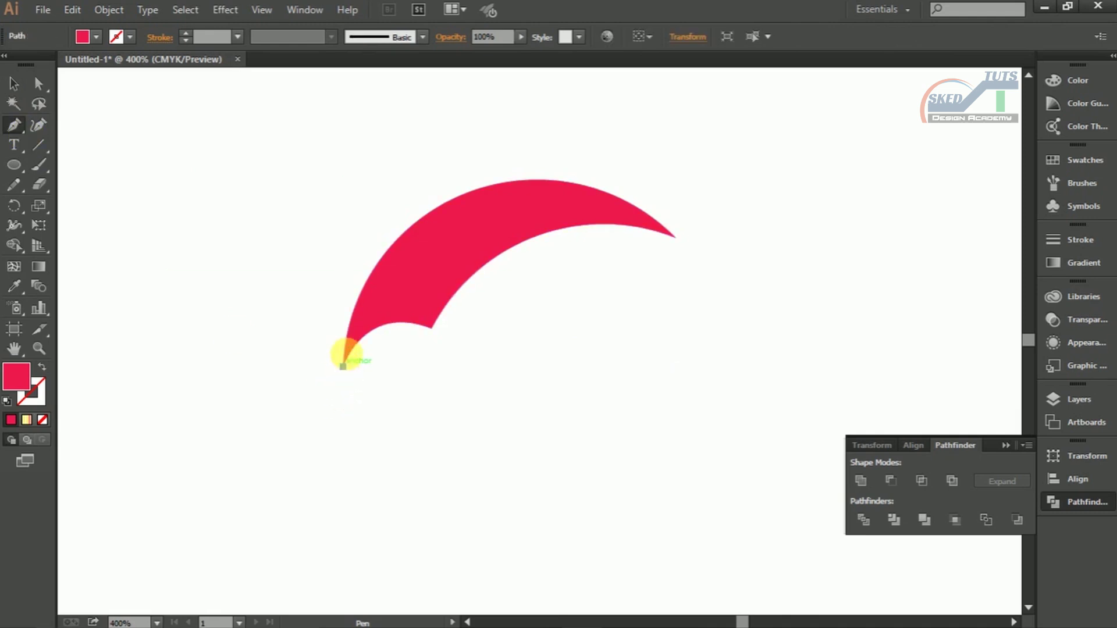
pyautogui.moveTo(676, 237); pyautogui.dragTo(933, 340)
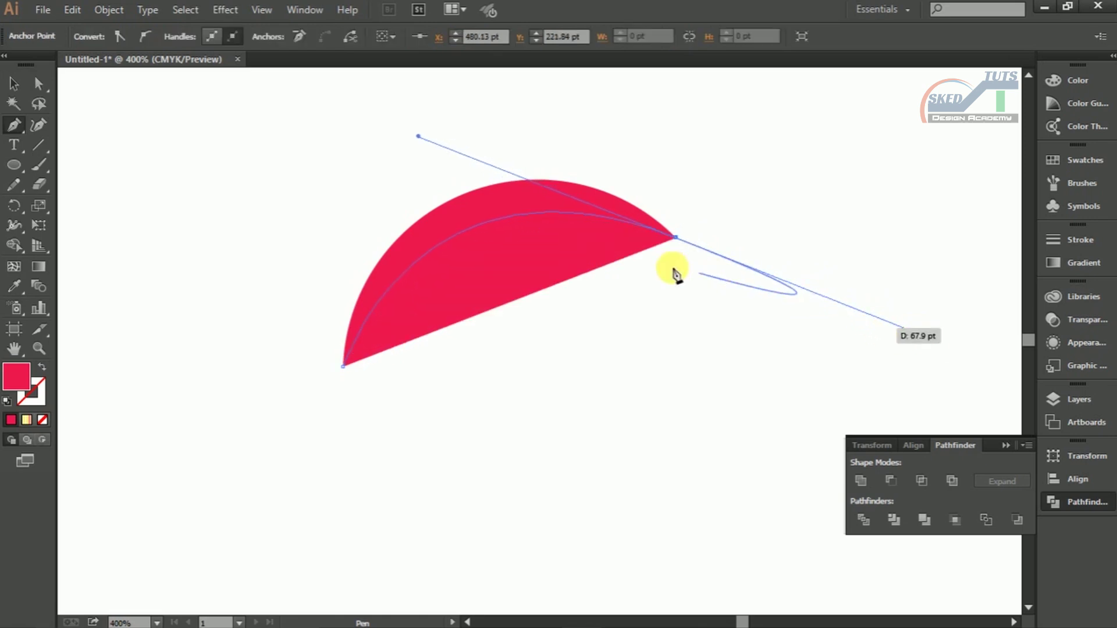
pyautogui.moveTo(688, 253); pyautogui.dragTo(680, 244)
pyautogui.click(664, 283)
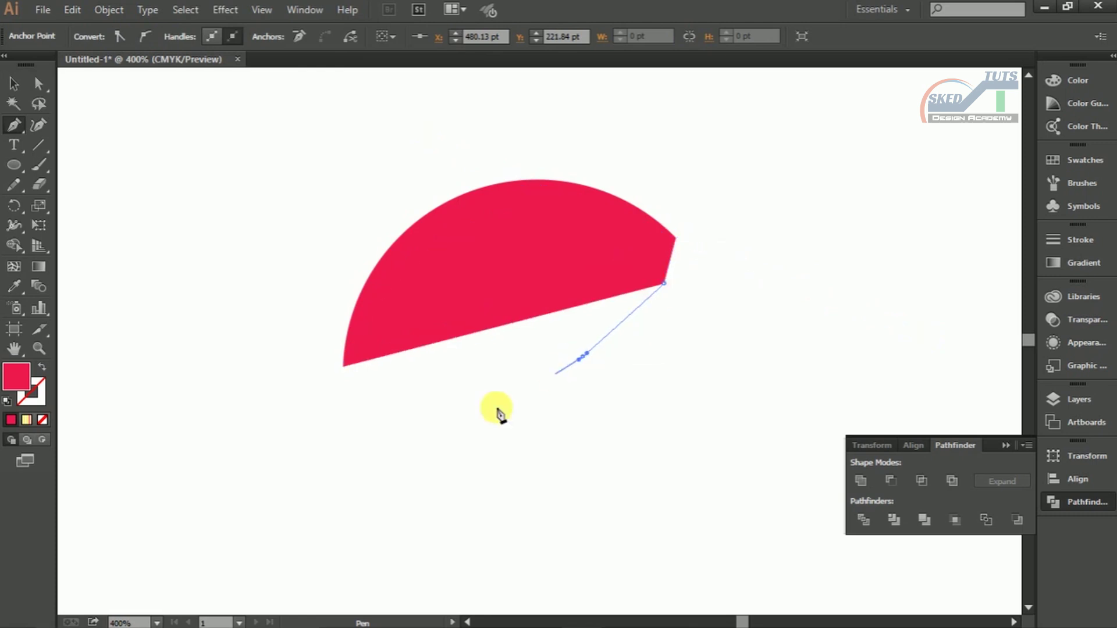
pyautogui.click(583, 356)
pyautogui.click(451, 429)
pyautogui.click(385, 428)
pyautogui.click(343, 410)
pyautogui.click(343, 368)
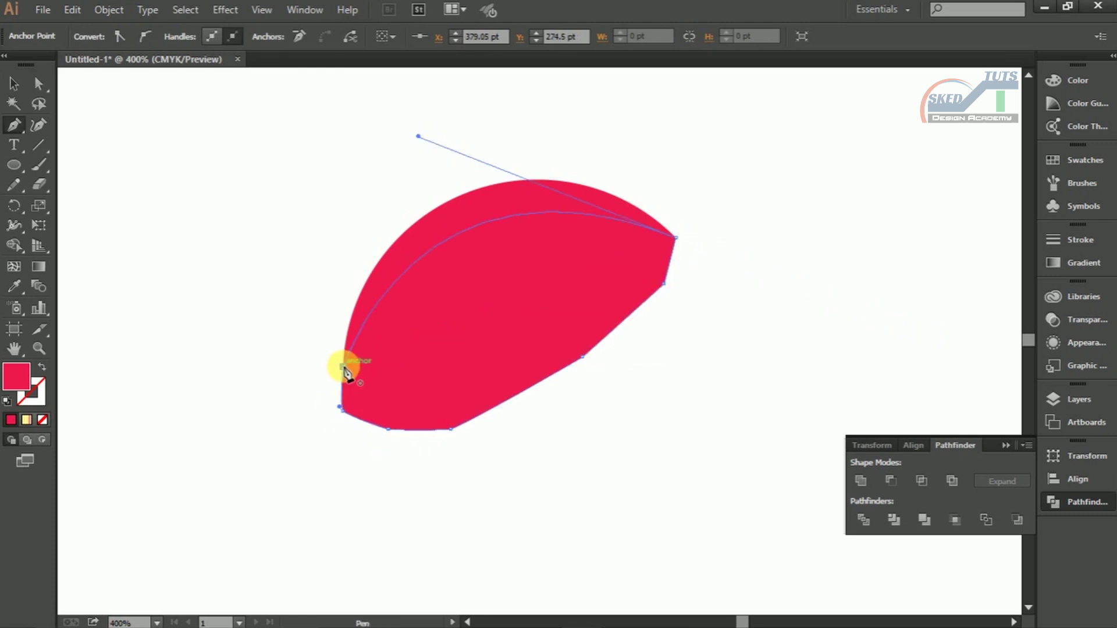
# - Merge the upper band with Shape Builder and delete the leftover lower shape
pyautogui.click(13, 84)
pyautogui.click(108, 168)
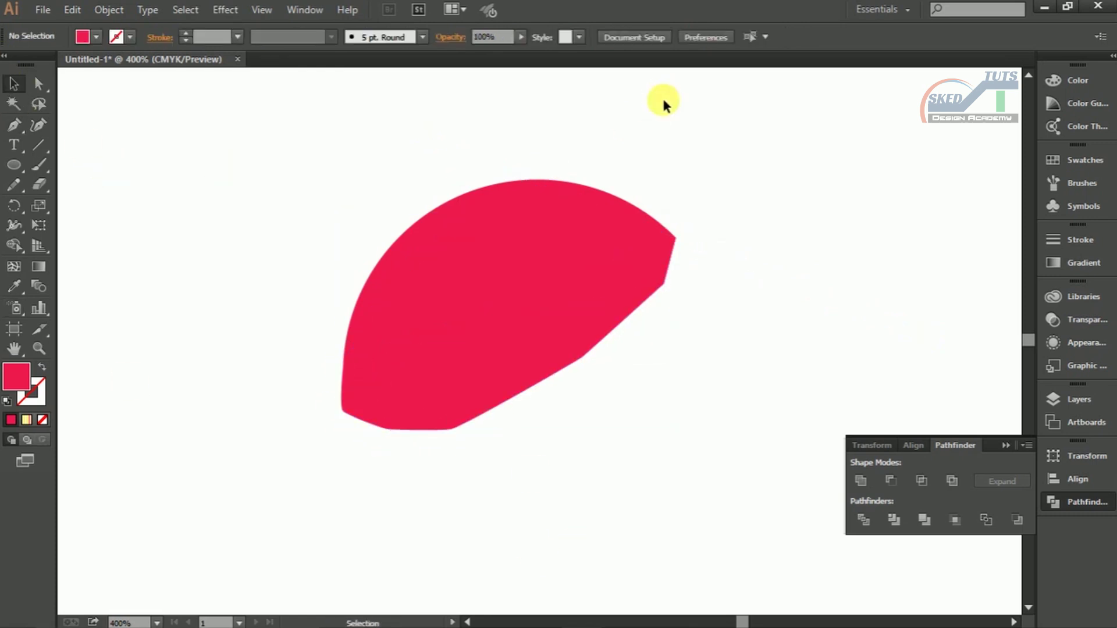
pyautogui.moveTo(658, 99); pyautogui.dragTo(436, 406)
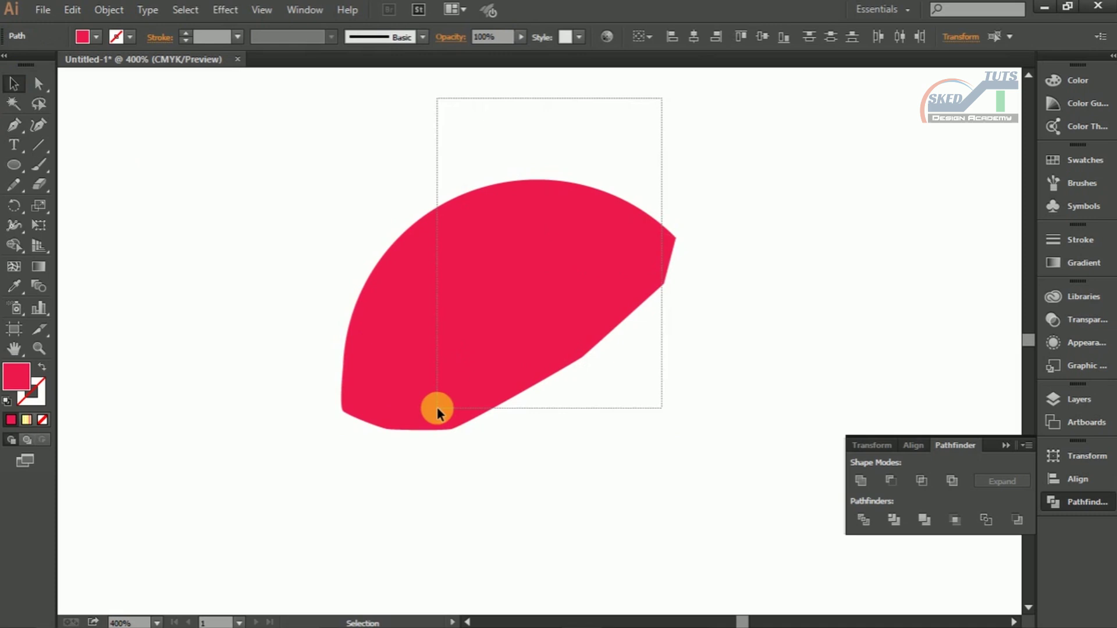
pyautogui.click(14, 246)
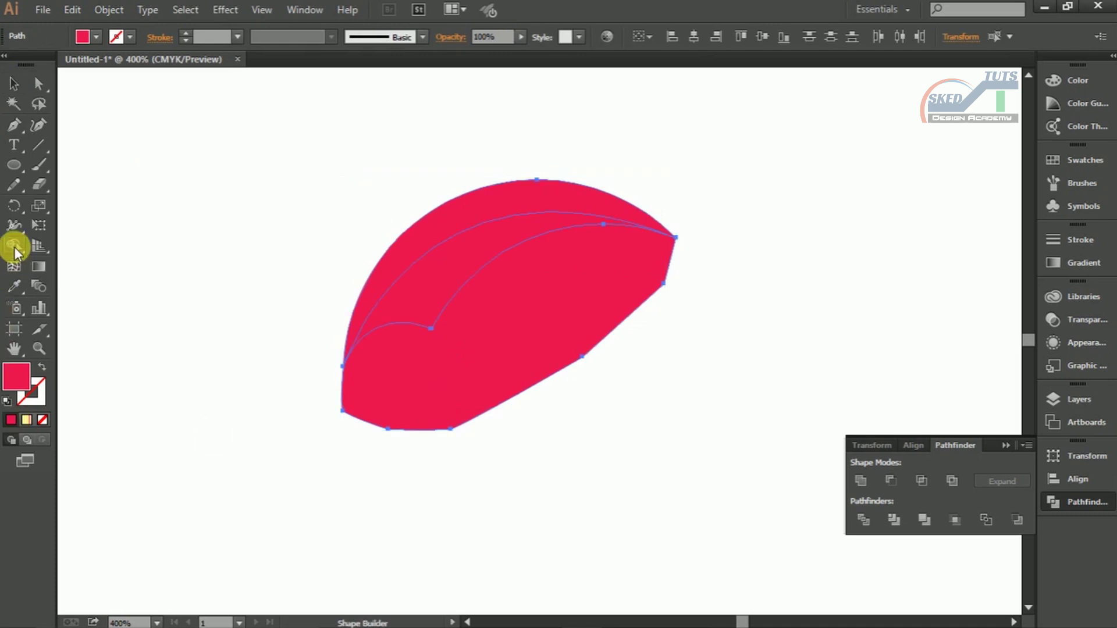
pyautogui.click(488, 236)
pyautogui.press('v')
pyautogui.click(402, 451)
pyautogui.click(534, 381)
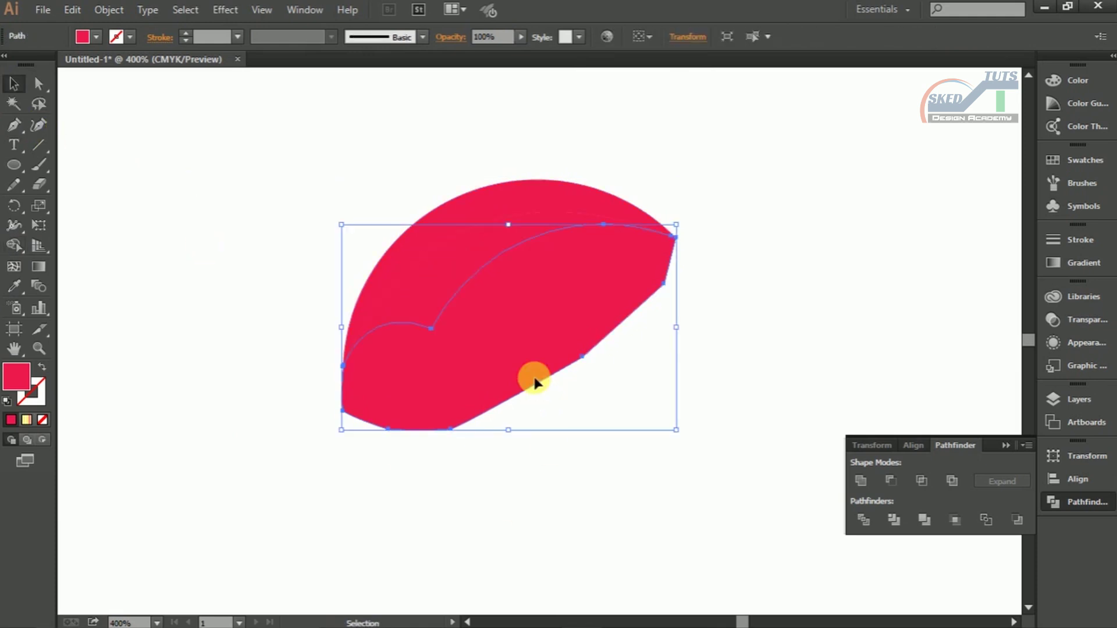
pyautogui.press('Delete')
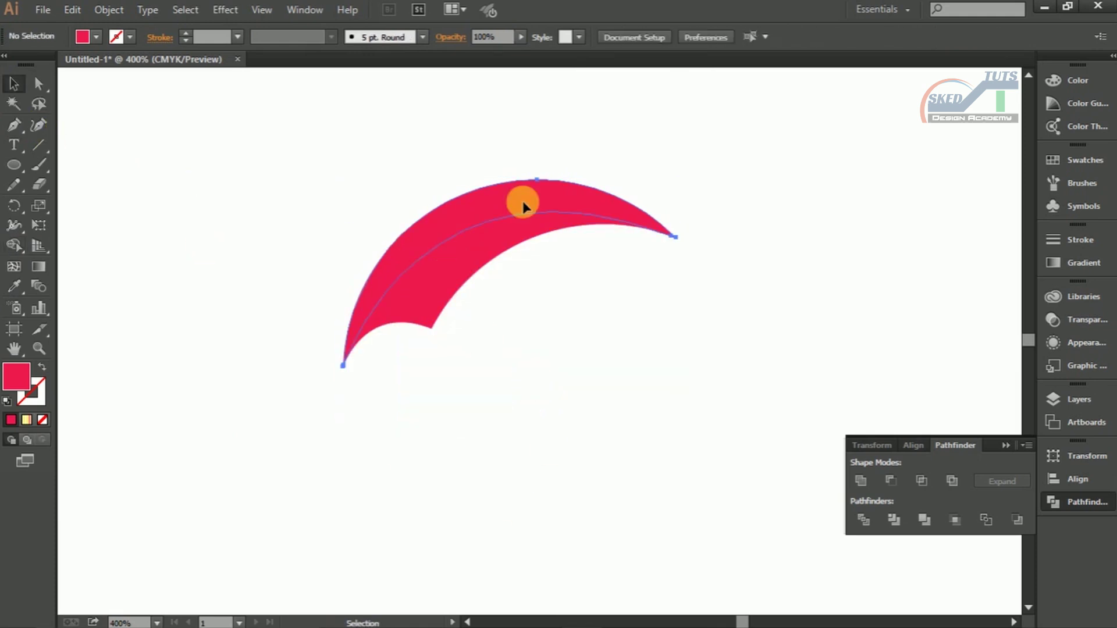
pyautogui.click(522, 200)
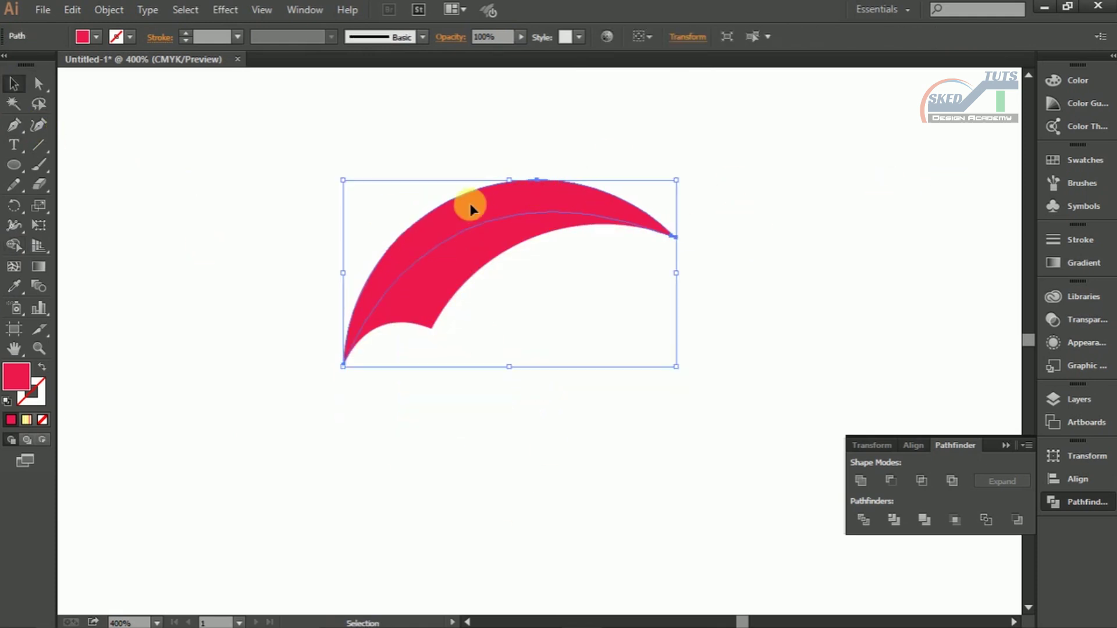
# - Fill the blade's upper band with the white-to-black gradient swatch
pyautogui.click(1073, 265)
pyautogui.click(541, 207)
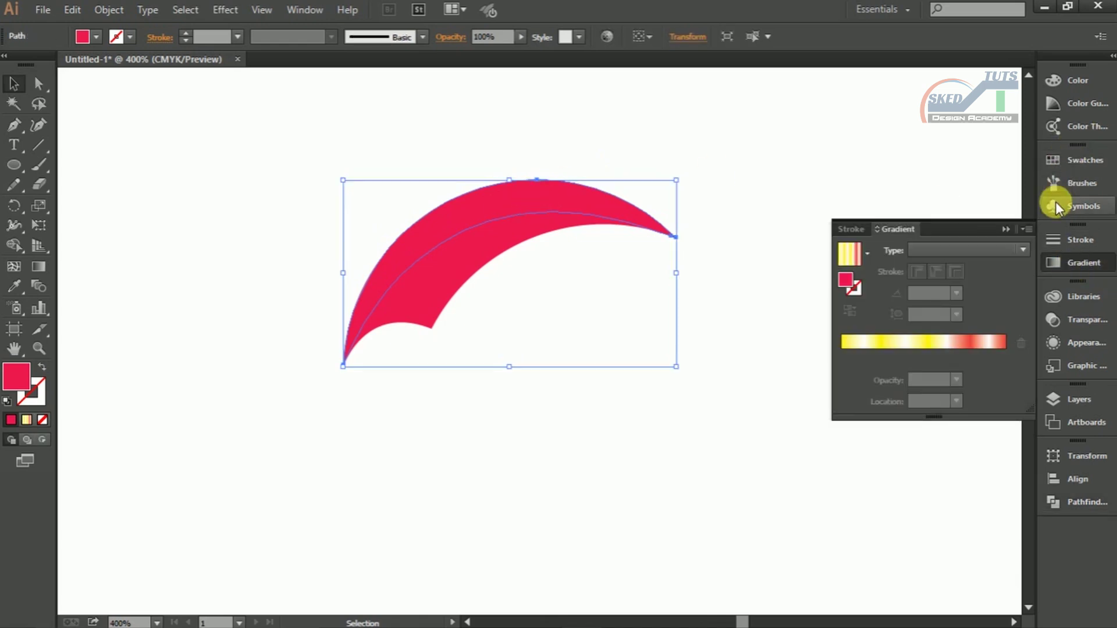
pyautogui.click(1004, 228)
pyautogui.click(1085, 160)
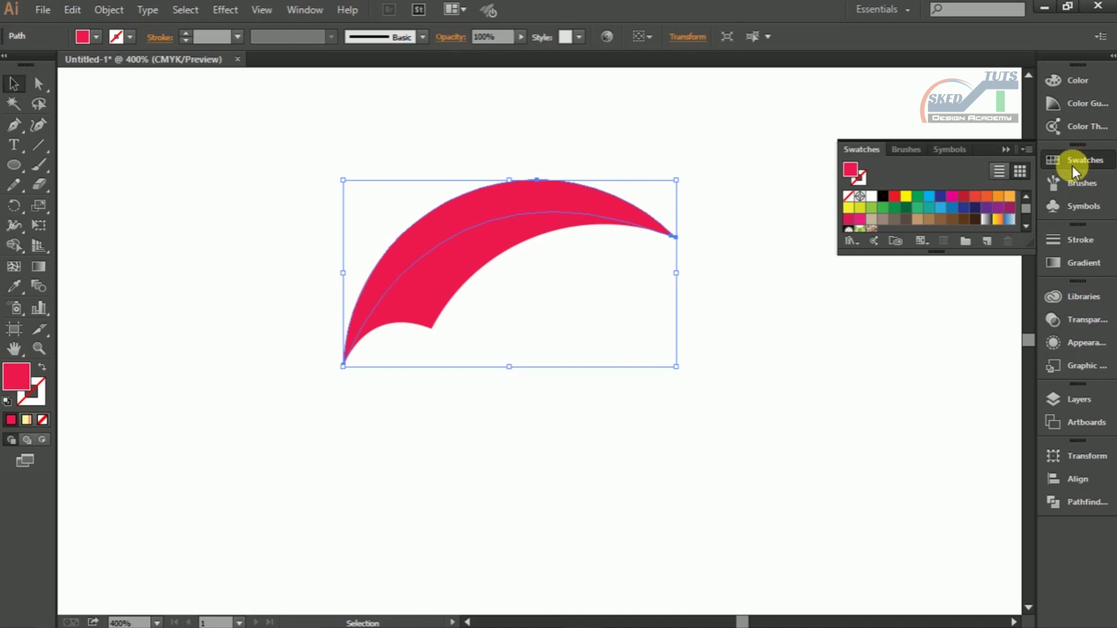
pyautogui.click(989, 220)
pyautogui.click(985, 322)
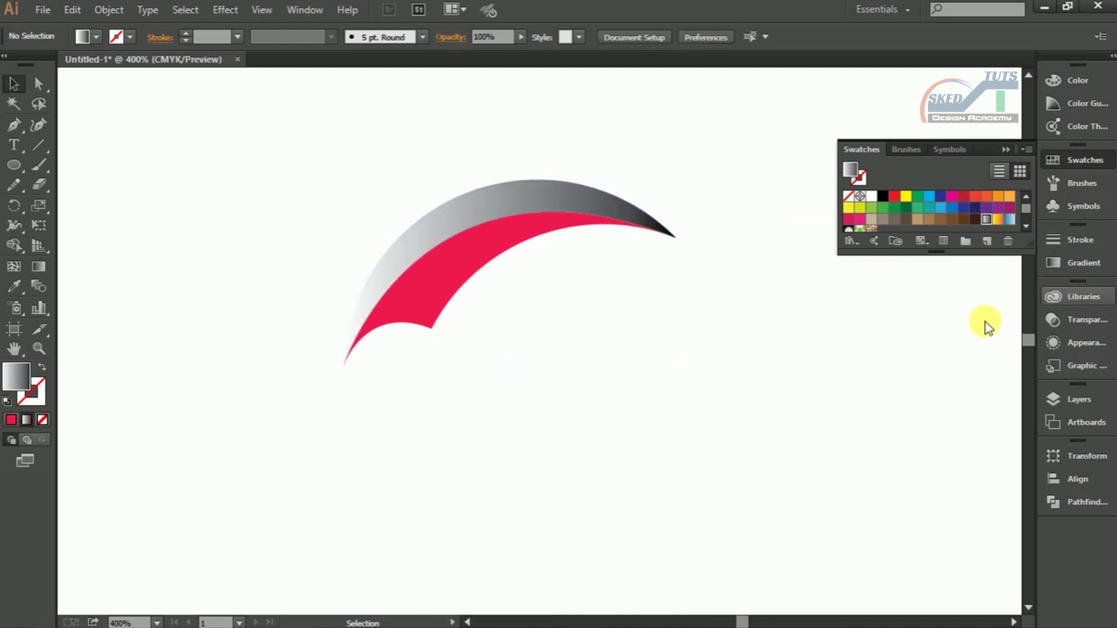
# - Set the arc's gradient to run from light blue to dark blue
pyautogui.click(530, 198)
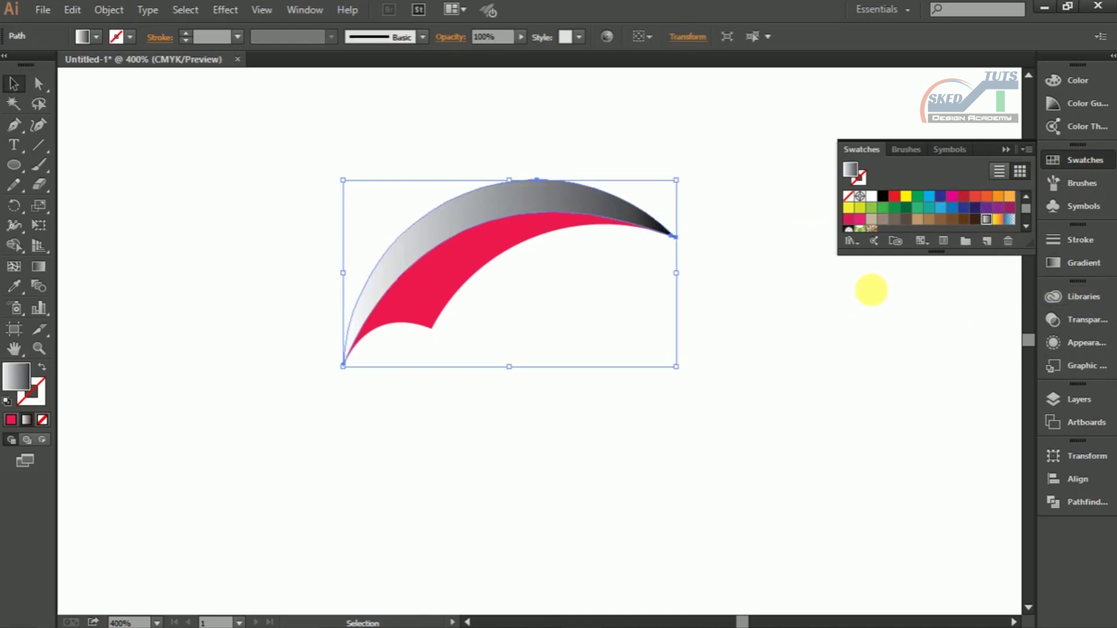
pyautogui.click(1083, 263)
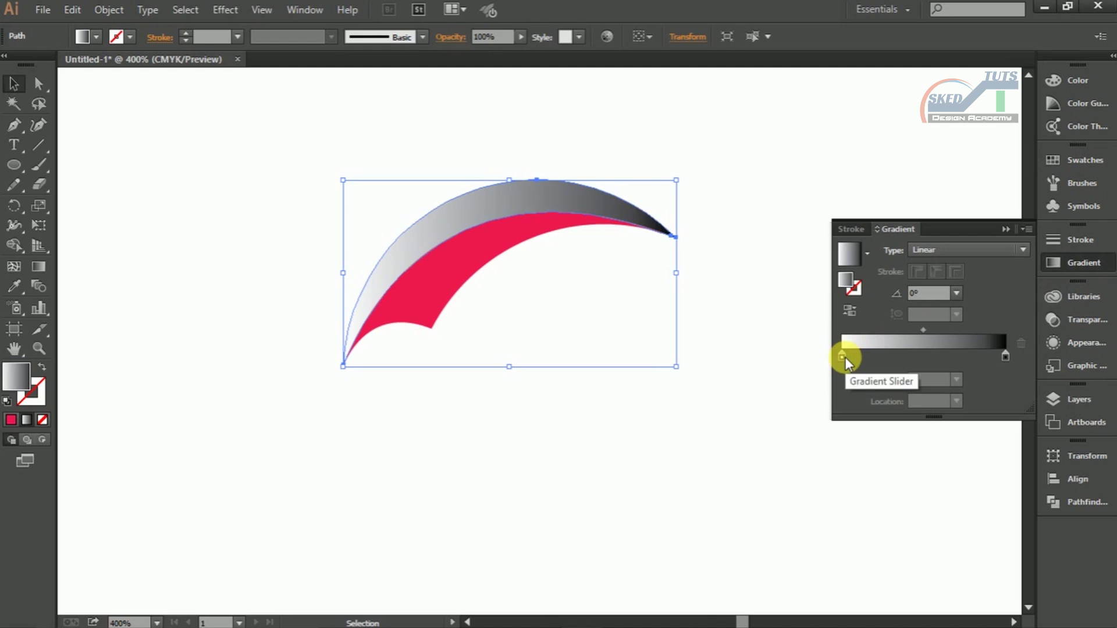
pyautogui.doubleClick(846, 356)
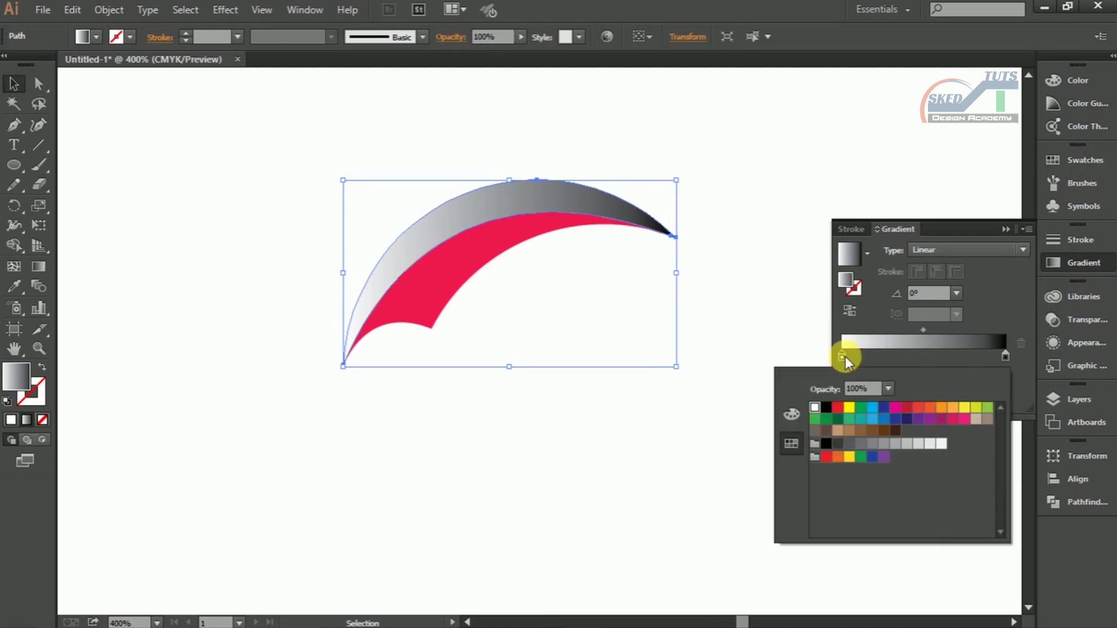
pyautogui.click(882, 414)
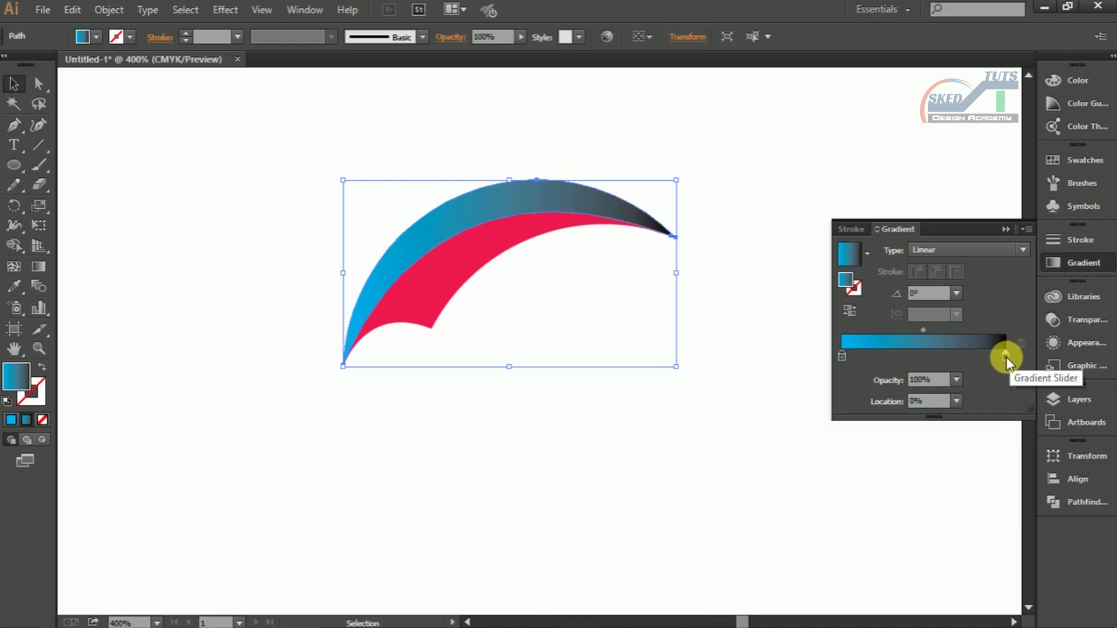
pyautogui.doubleClick(1007, 357)
pyautogui.click(891, 414)
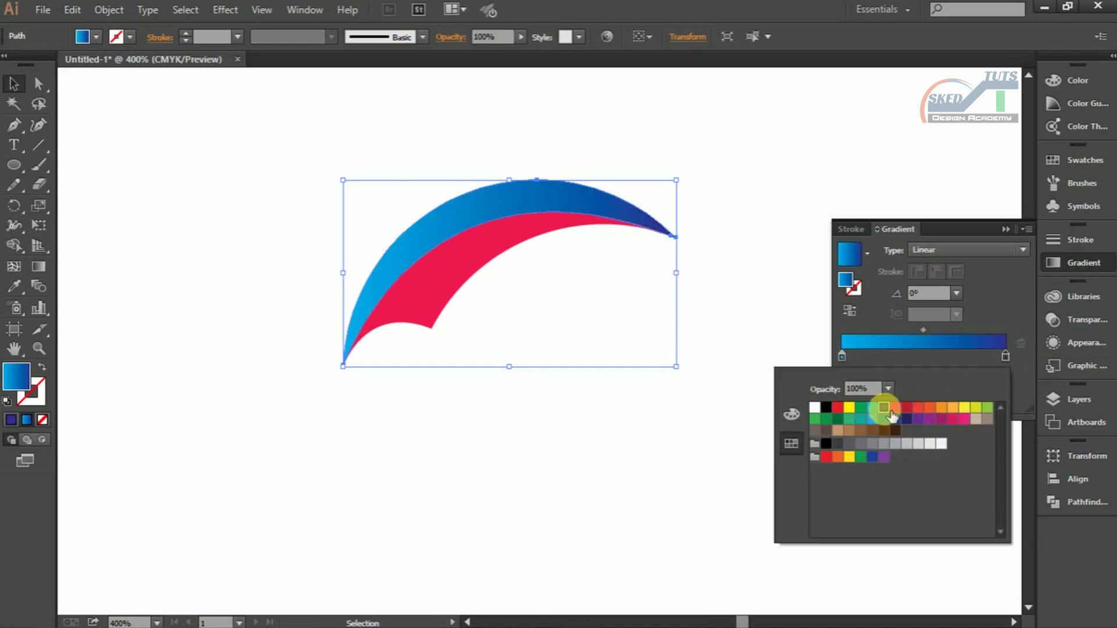
pyautogui.click(553, 336)
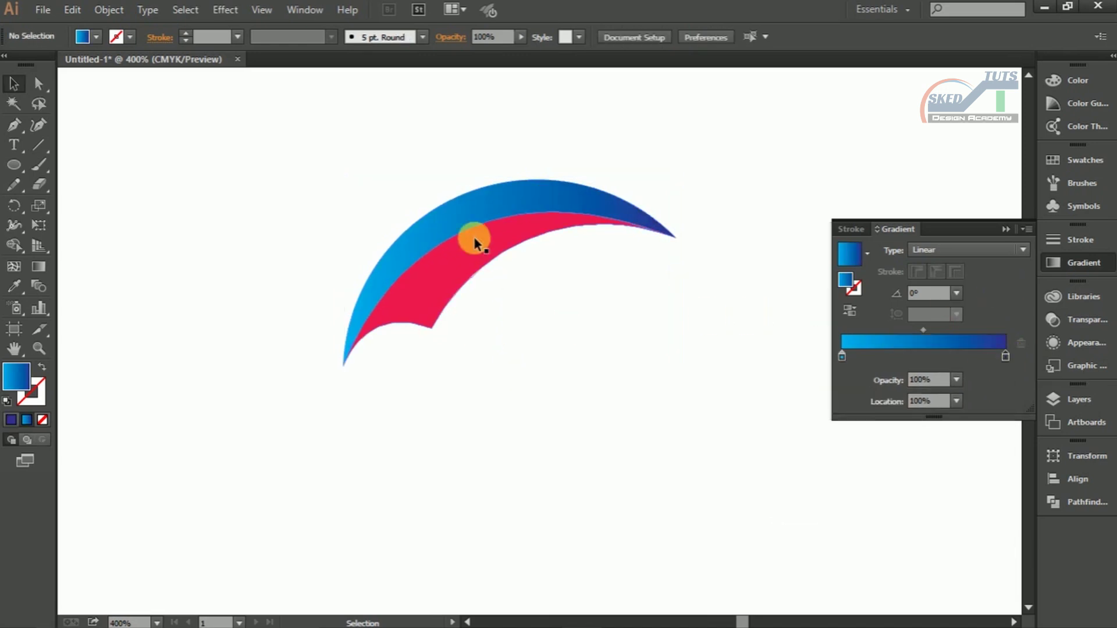
# - Copy the blue gradient onto the red inner shape with the Eyedropper
pyautogui.click(457, 277)
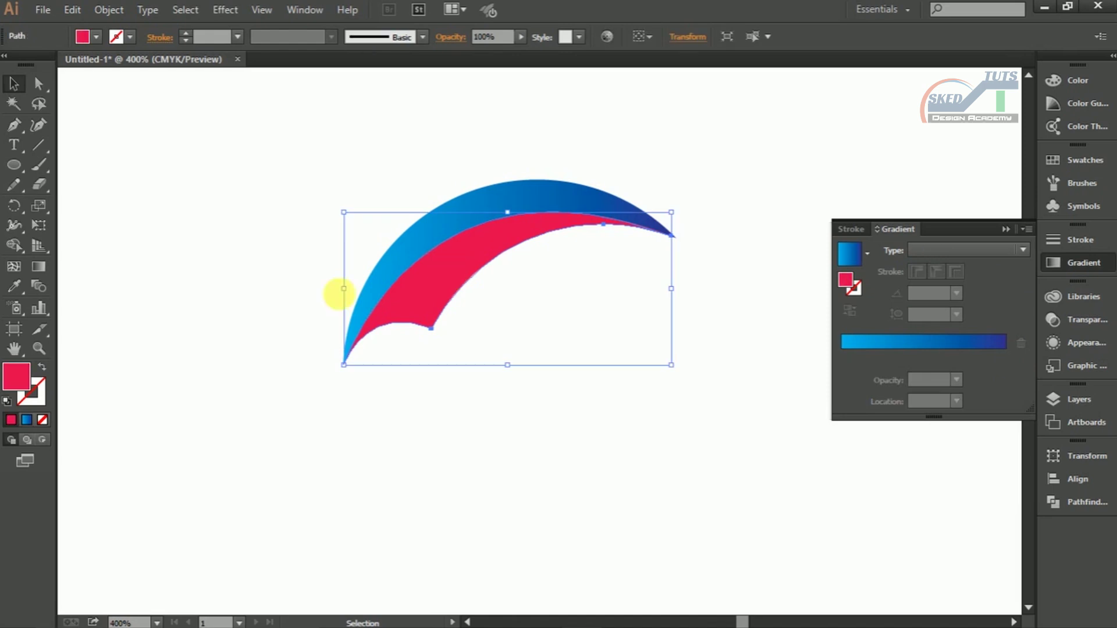
pyautogui.click(18, 284)
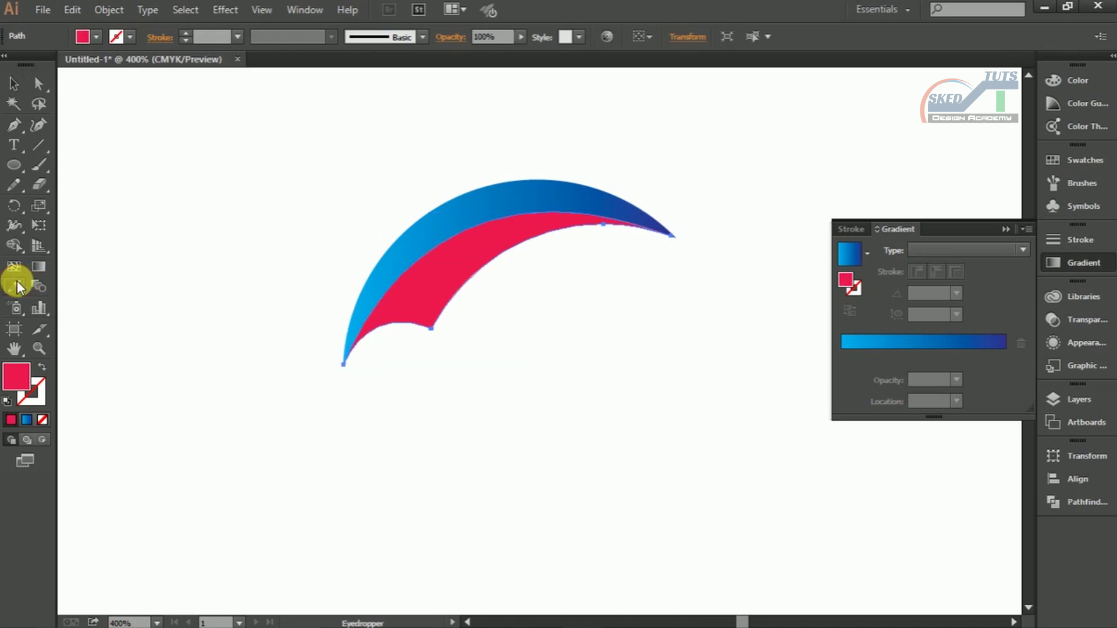
pyautogui.click(517, 211)
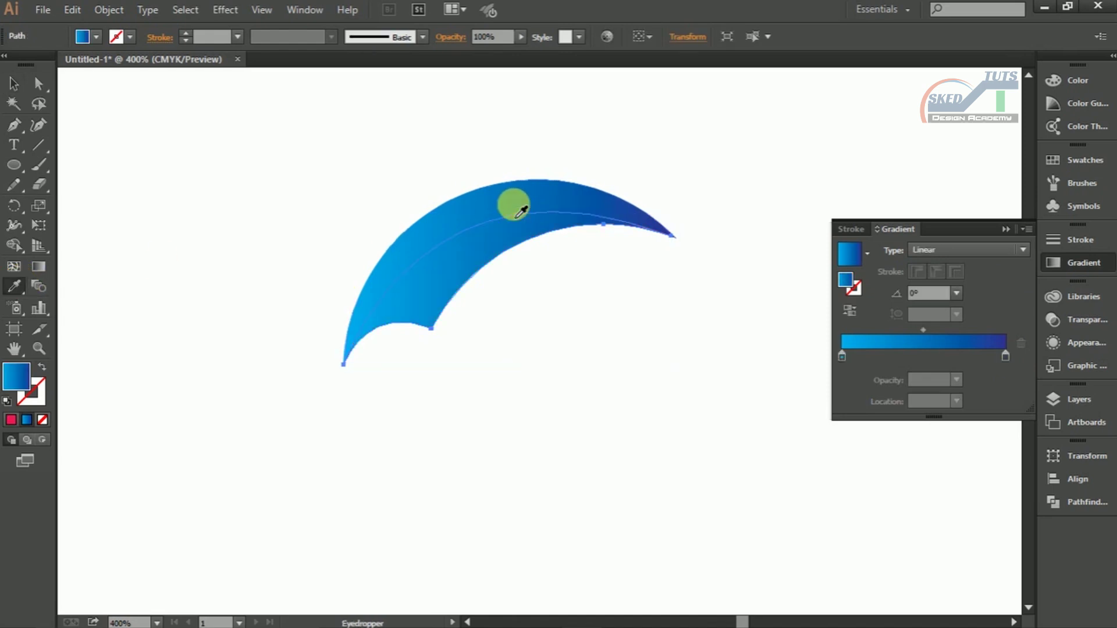
pyautogui.click(14, 84)
pyautogui.click(506, 333)
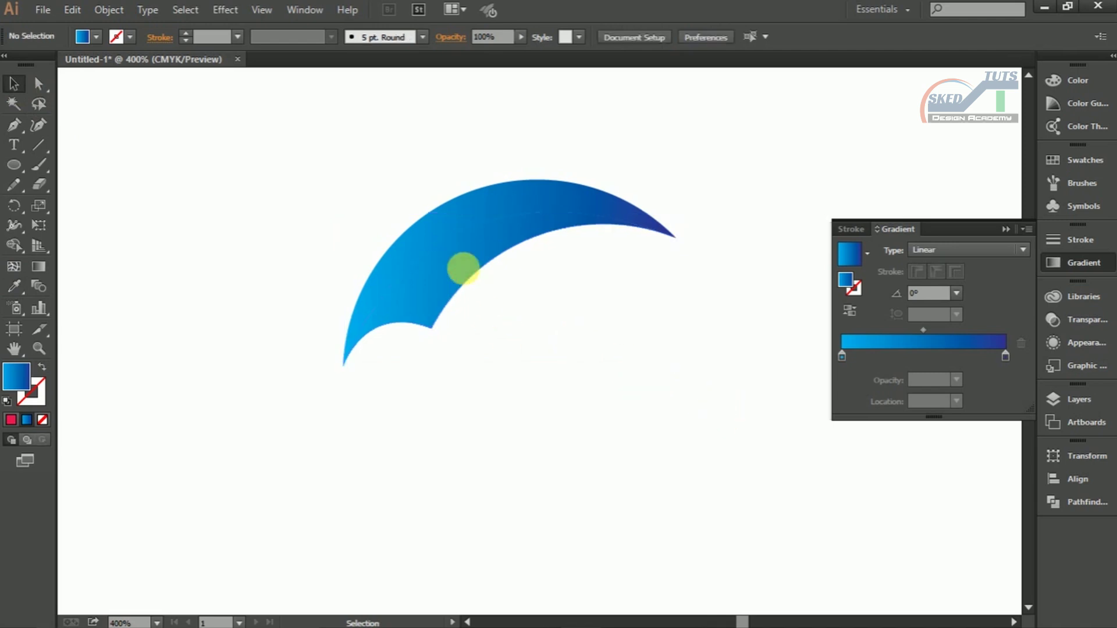
# - Darken the inner part's gradient end stop to near-black (K 100)
pyautogui.click(465, 269)
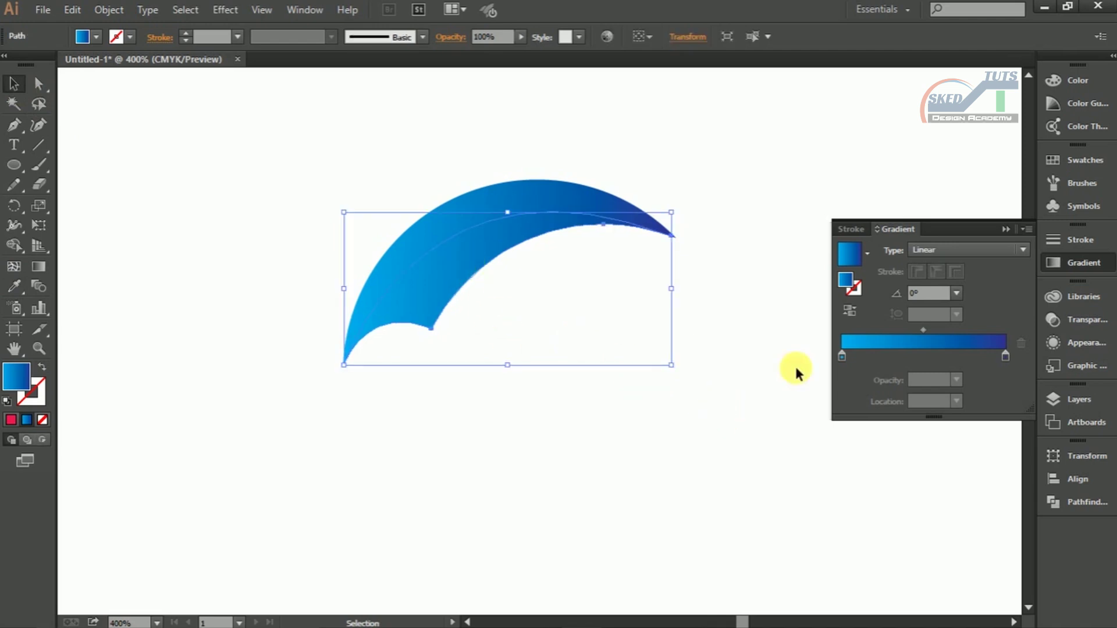
pyautogui.doubleClick(1006, 356)
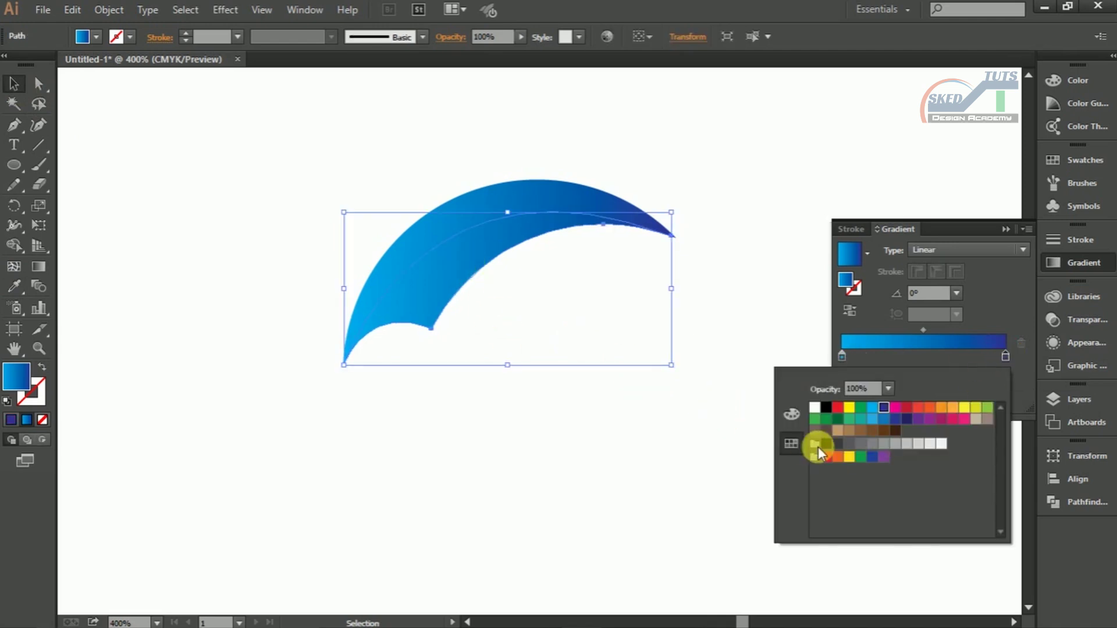
pyautogui.click(791, 415)
pyautogui.moveTo(923, 476); pyautogui.dragTo(969, 483)
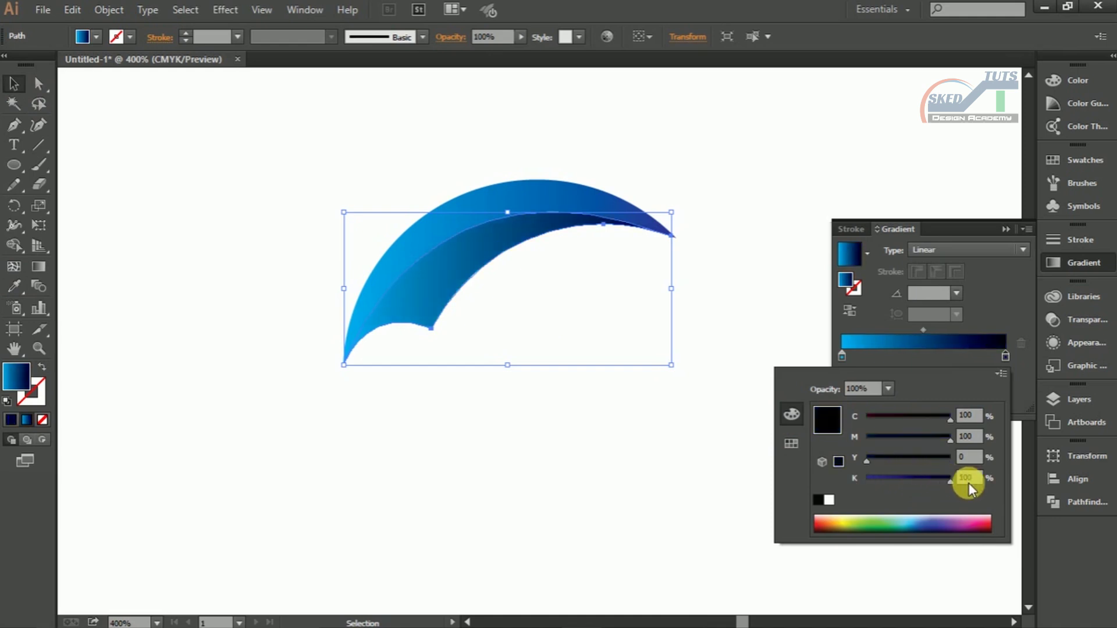
pyautogui.click(983, 306)
pyautogui.click(788, 167)
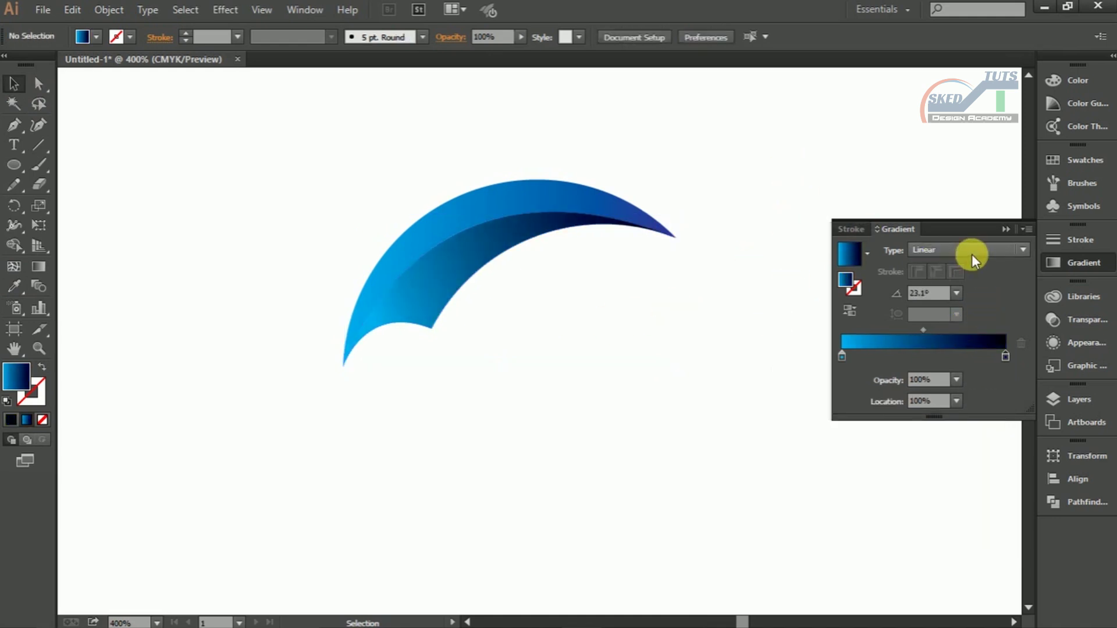
pyautogui.click(1003, 228)
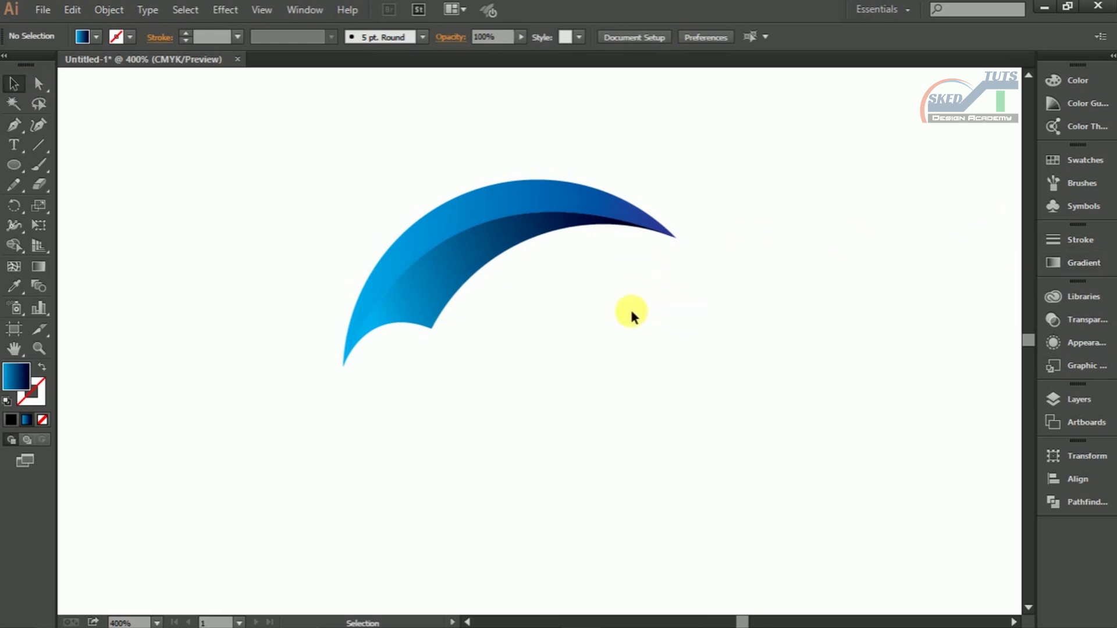
pyautogui.scroll(1, 631, 315)
# - Duplicate the outer blade upward twice, slightly offset, and subtract the front copy into a thin arc
pyautogui.click(480, 246)
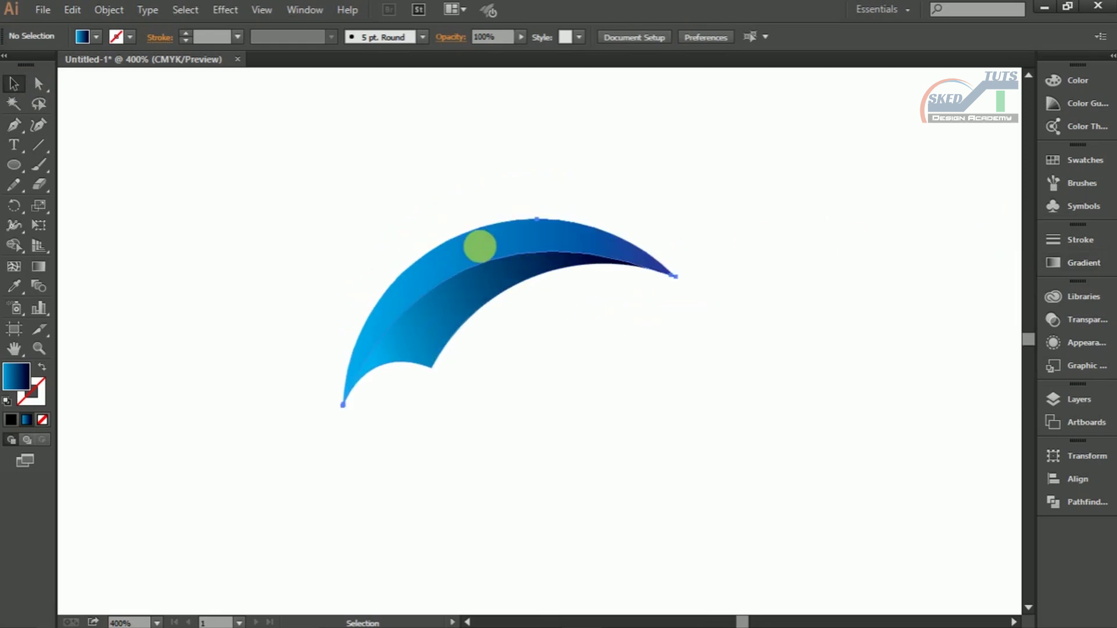
pyautogui.click(480, 246)
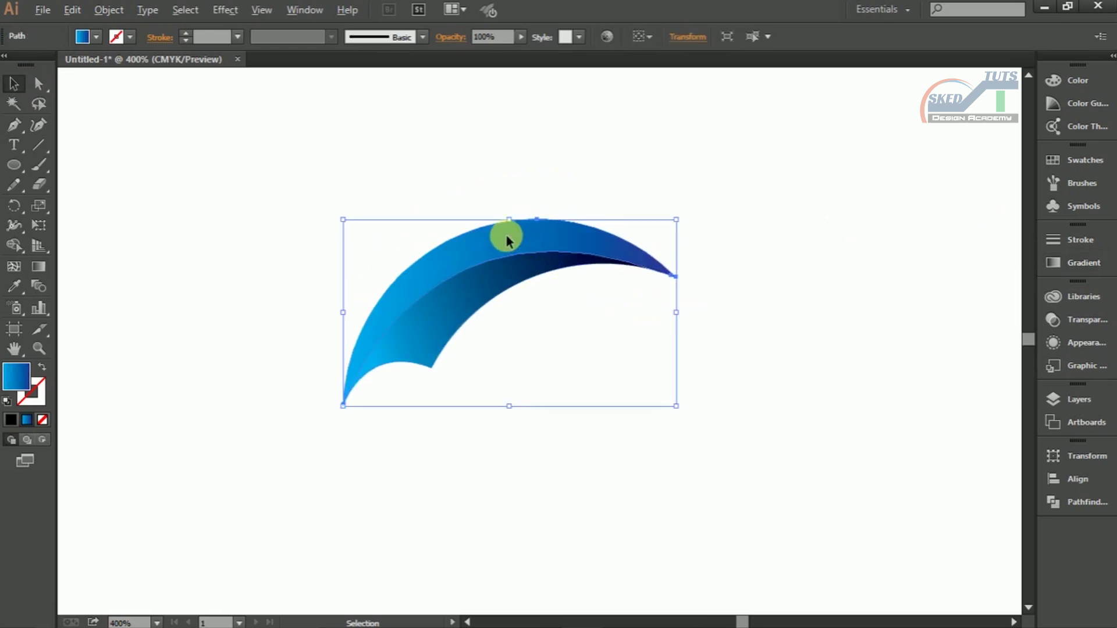
pyautogui.moveTo(506, 239); pyautogui.dragTo(459, 131)
pyautogui.click(798, 198)
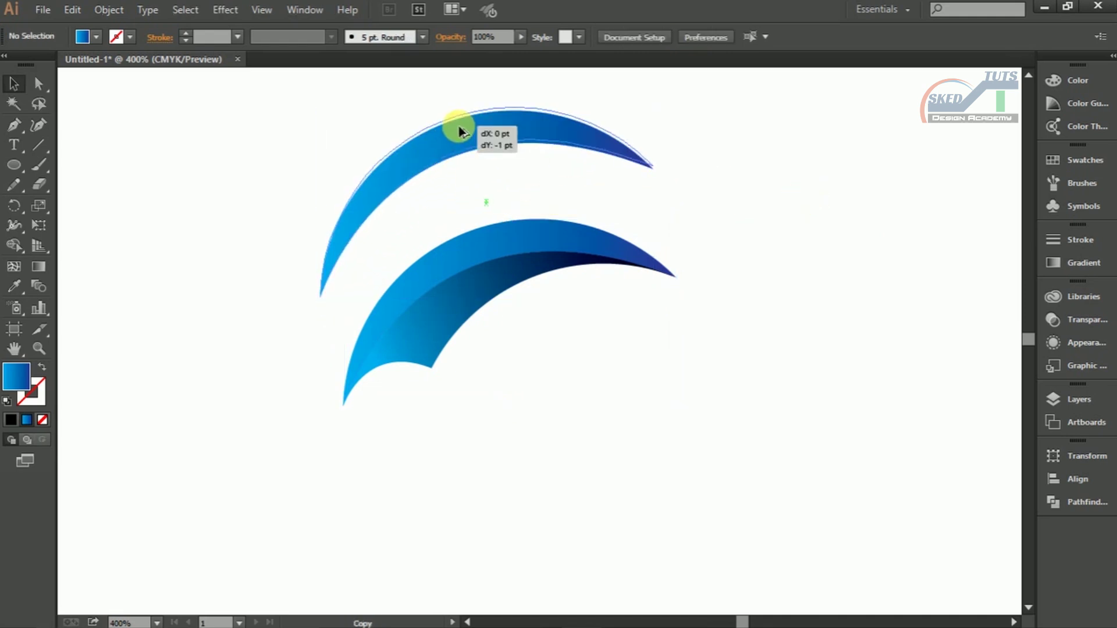
pyautogui.moveTo(459, 130); pyautogui.dragTo(460, 131)
pyautogui.click(707, 212)
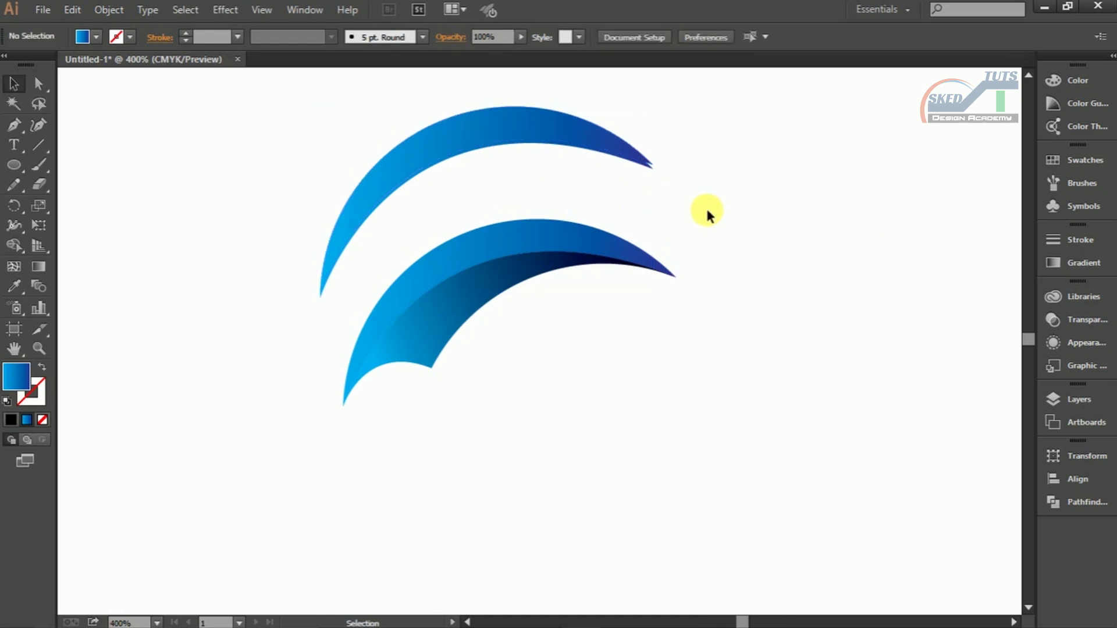
pyautogui.moveTo(680, 117); pyautogui.dragTo(566, 184)
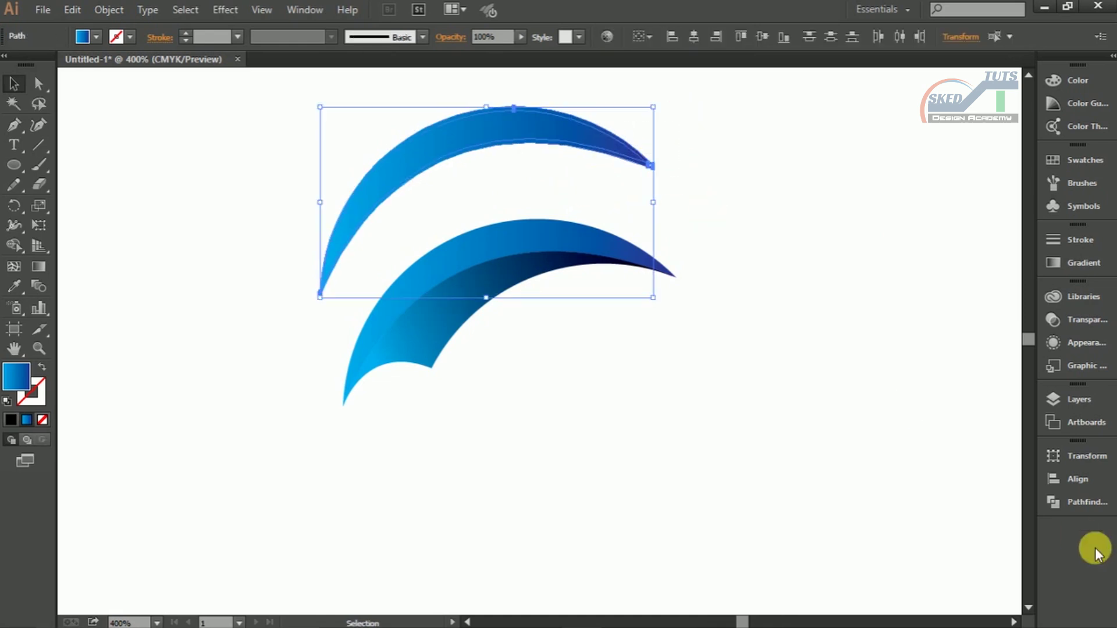
pyautogui.click(1087, 501)
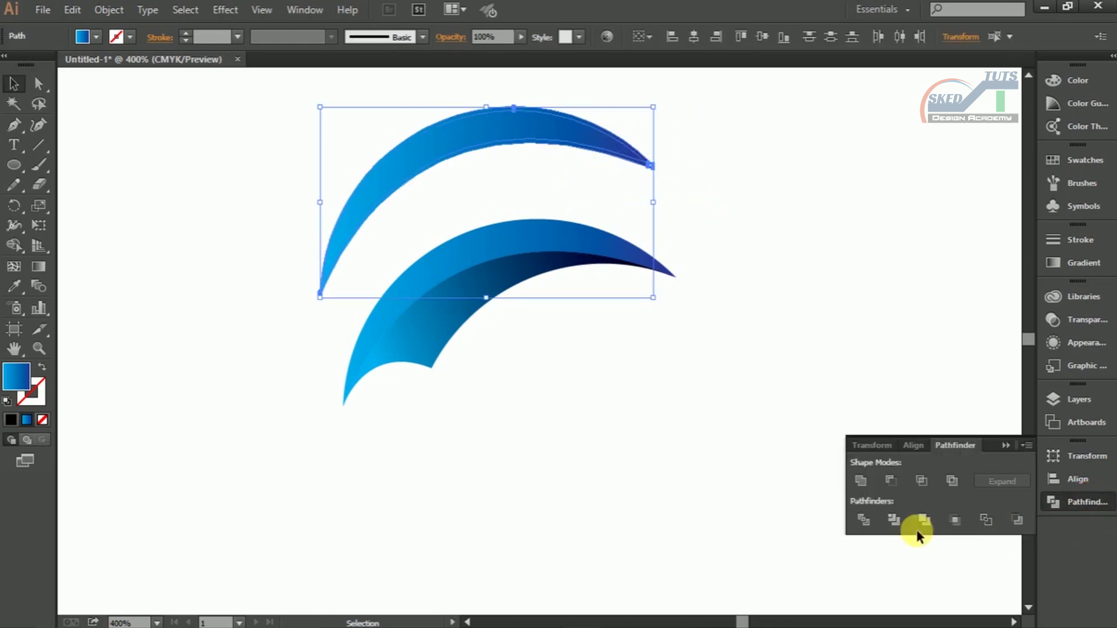
pyautogui.click(891, 481)
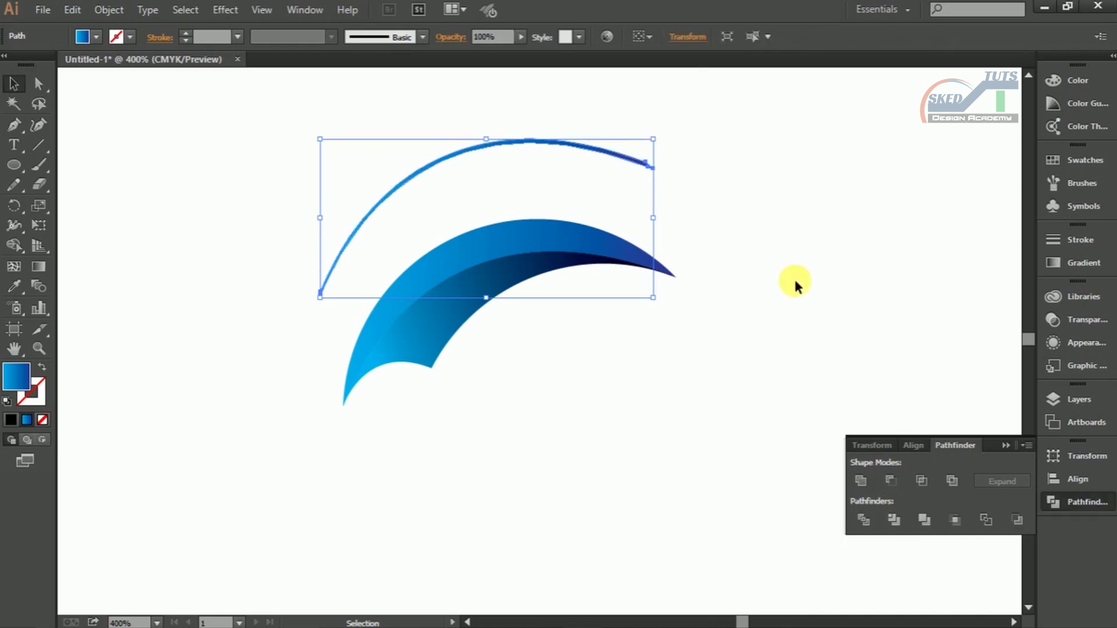
# - Add three stops to the thin arc's gradient and make two of them white
pyautogui.click(769, 225)
pyautogui.moveTo(594, 121); pyautogui.dragTo(541, 169)
pyautogui.click(1080, 265)
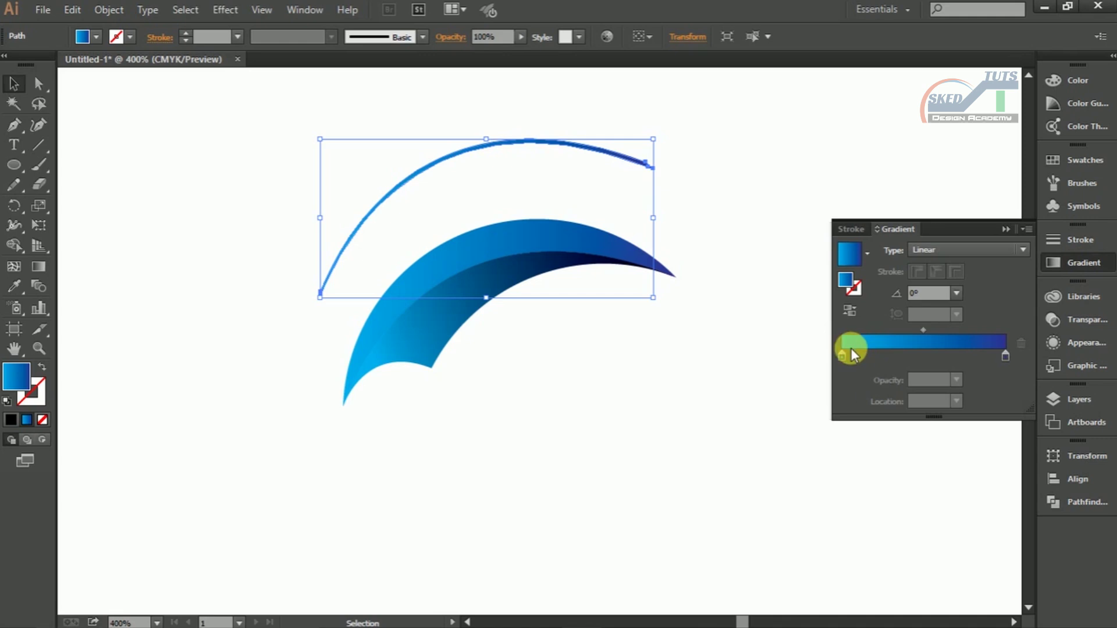
pyautogui.click(879, 356)
pyautogui.click(925, 356)
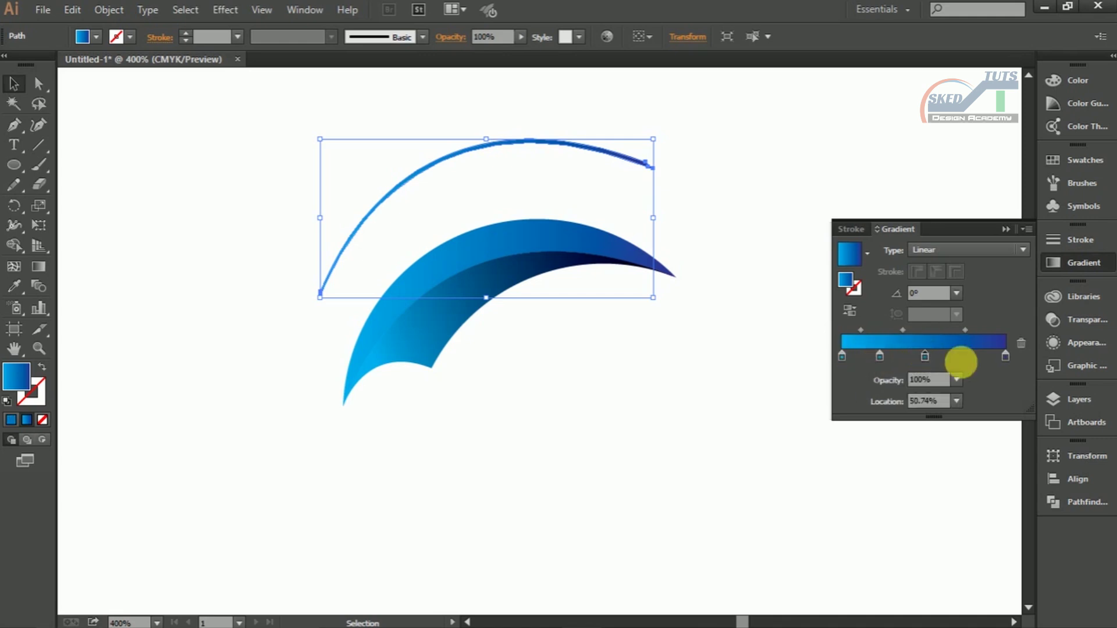
pyautogui.click(964, 356)
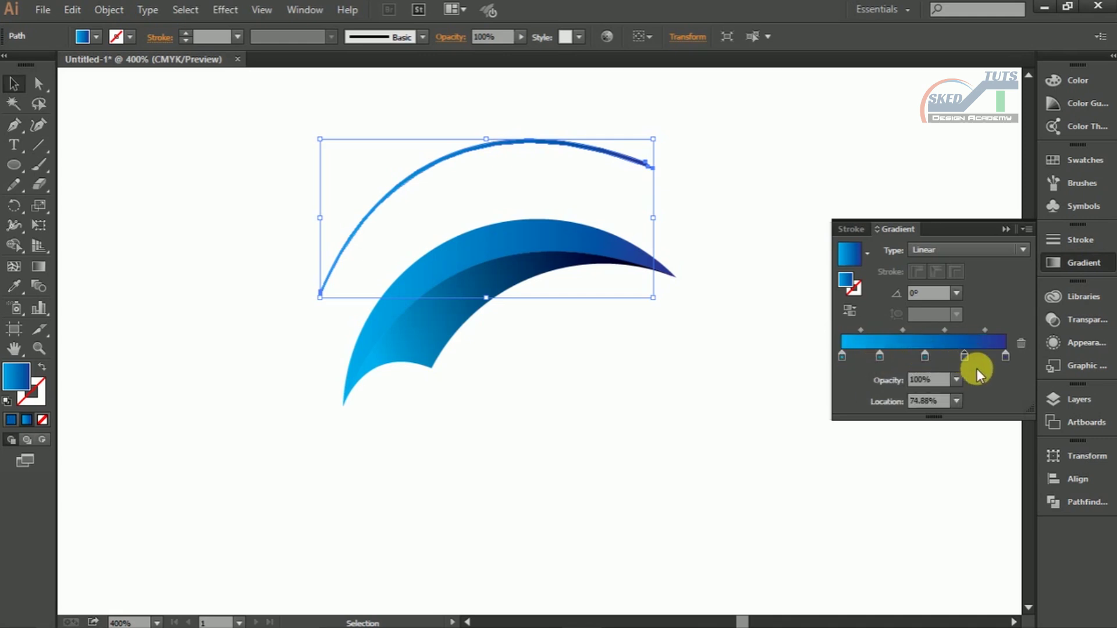
pyautogui.doubleClick(862, 359)
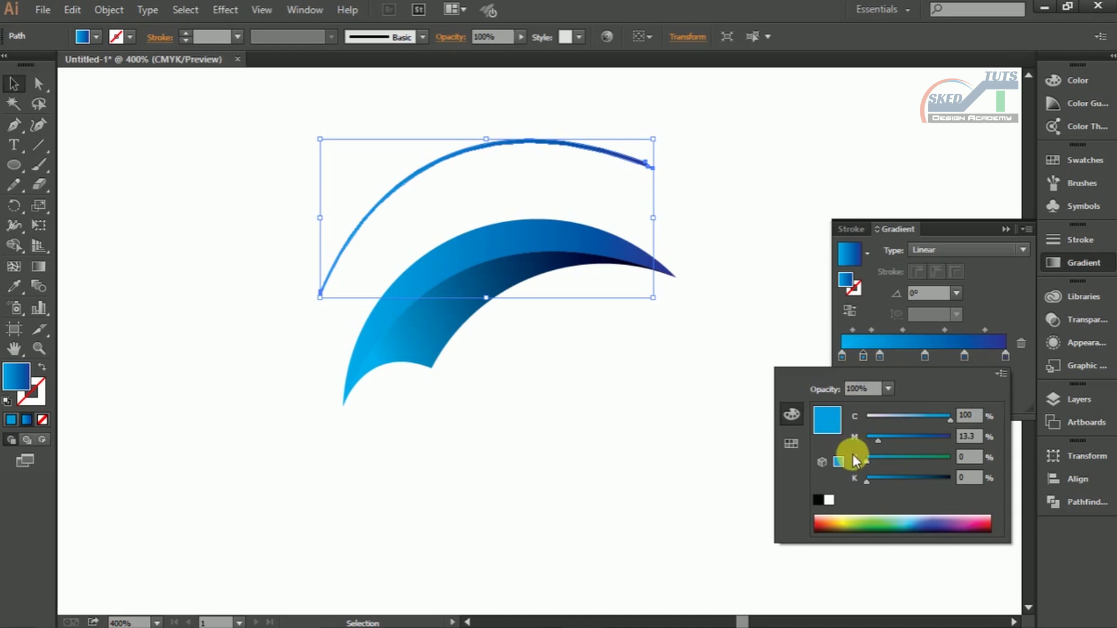
pyautogui.click(829, 499)
pyautogui.click(901, 359)
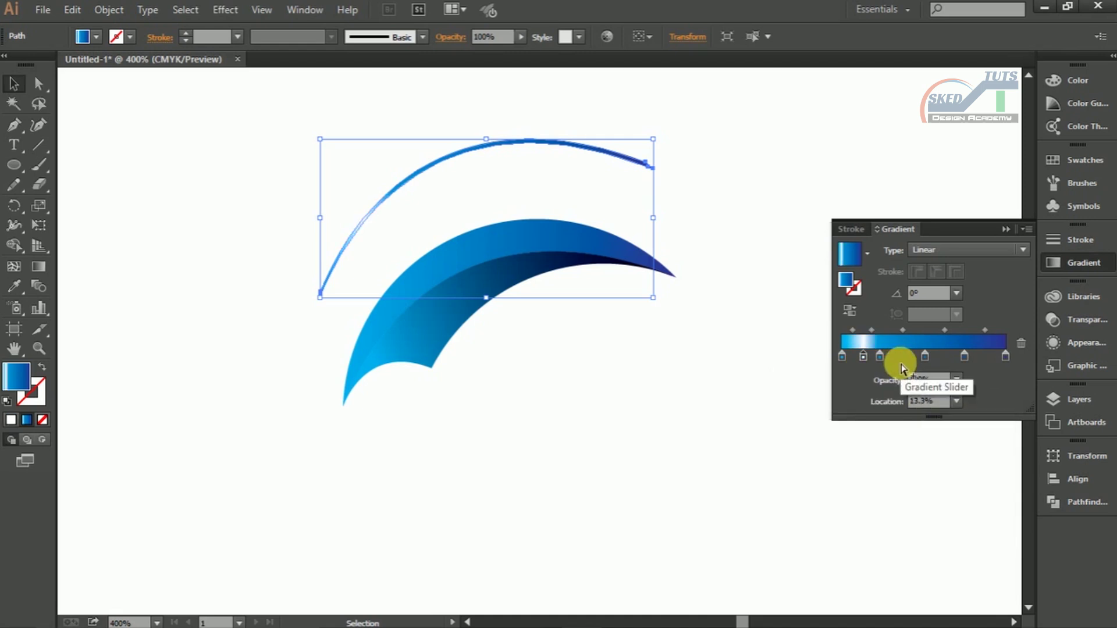
pyautogui.doubleClick(900, 356)
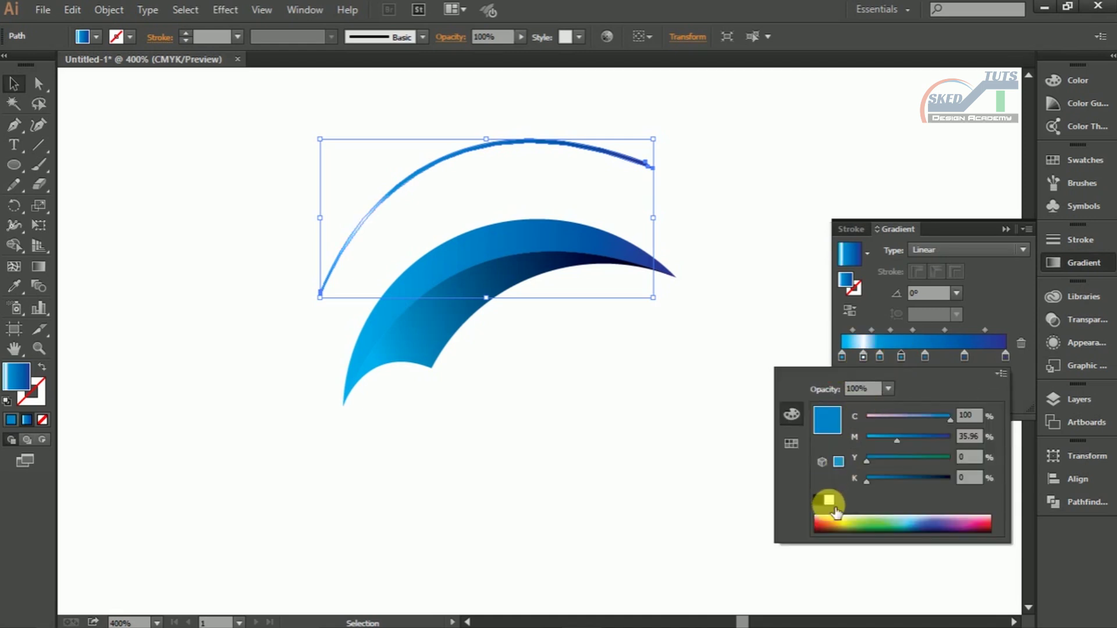
pyautogui.click(830, 502)
# - Whiten two more stops near the end and shift the dark blue stop slightly left
pyautogui.doubleClick(976, 357)
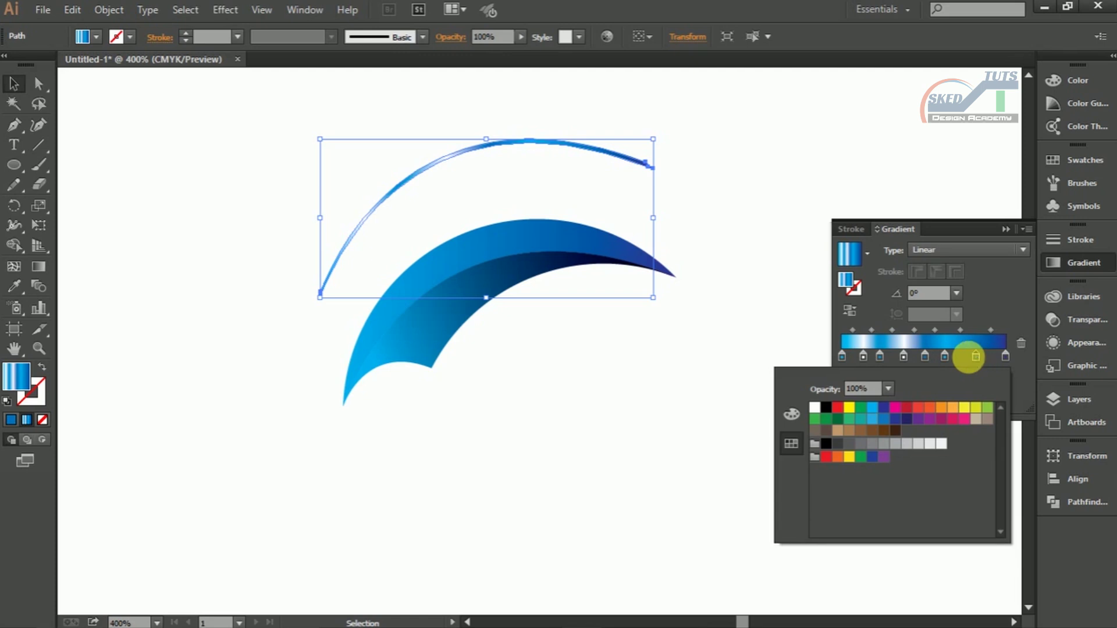
pyautogui.click(943, 359)
pyautogui.doubleClick(943, 360)
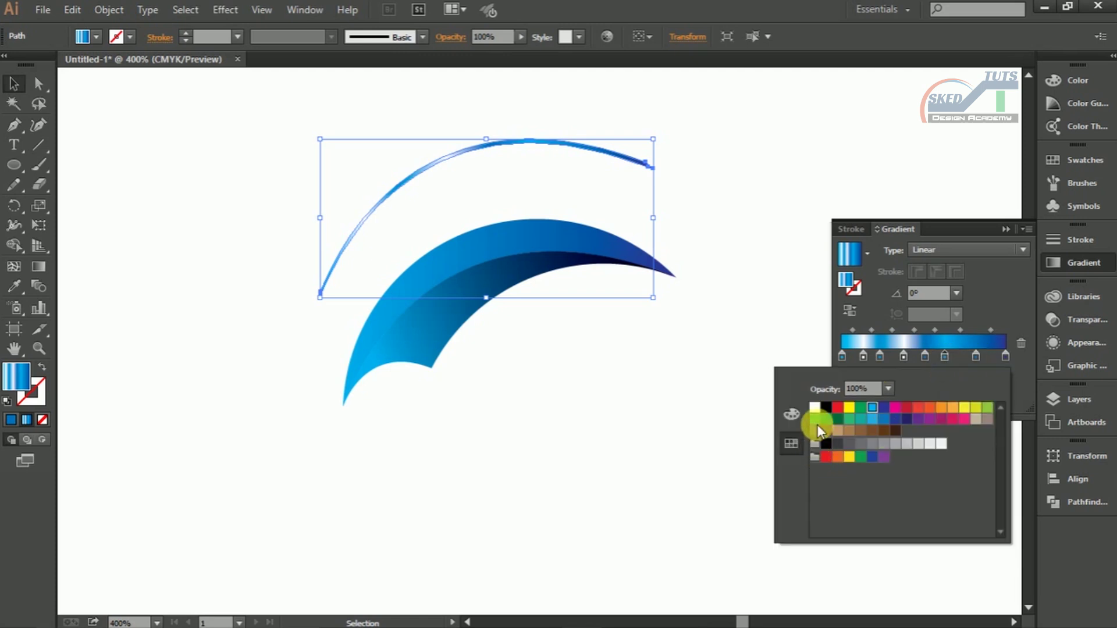
pyautogui.click(814, 407)
pyautogui.click(997, 295)
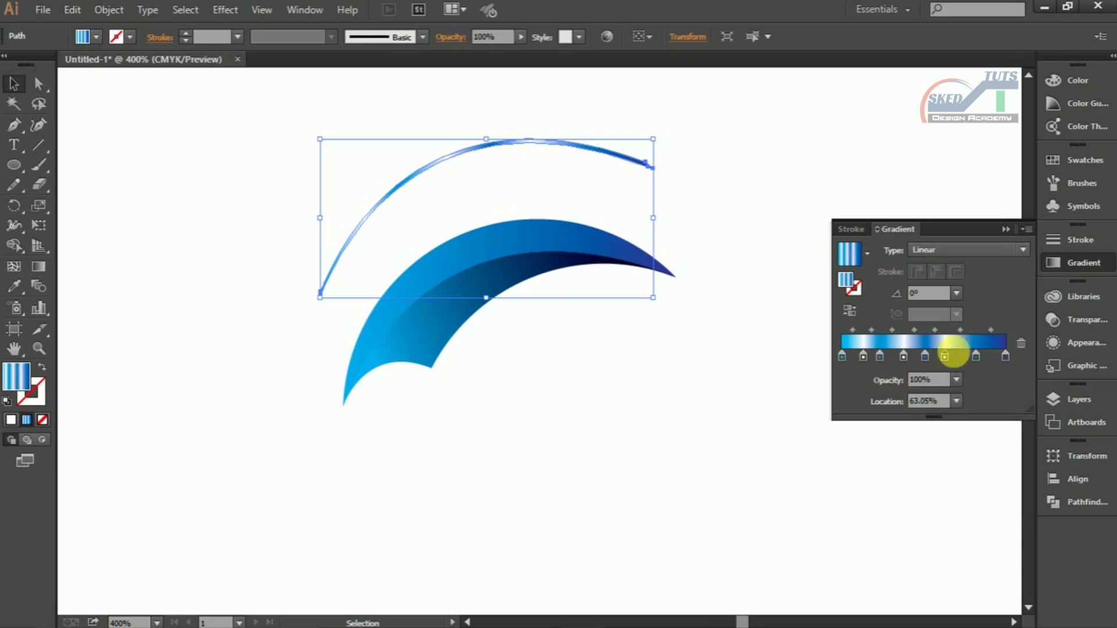
pyautogui.moveTo(975, 356); pyautogui.dragTo(970, 358)
pyautogui.click(987, 357)
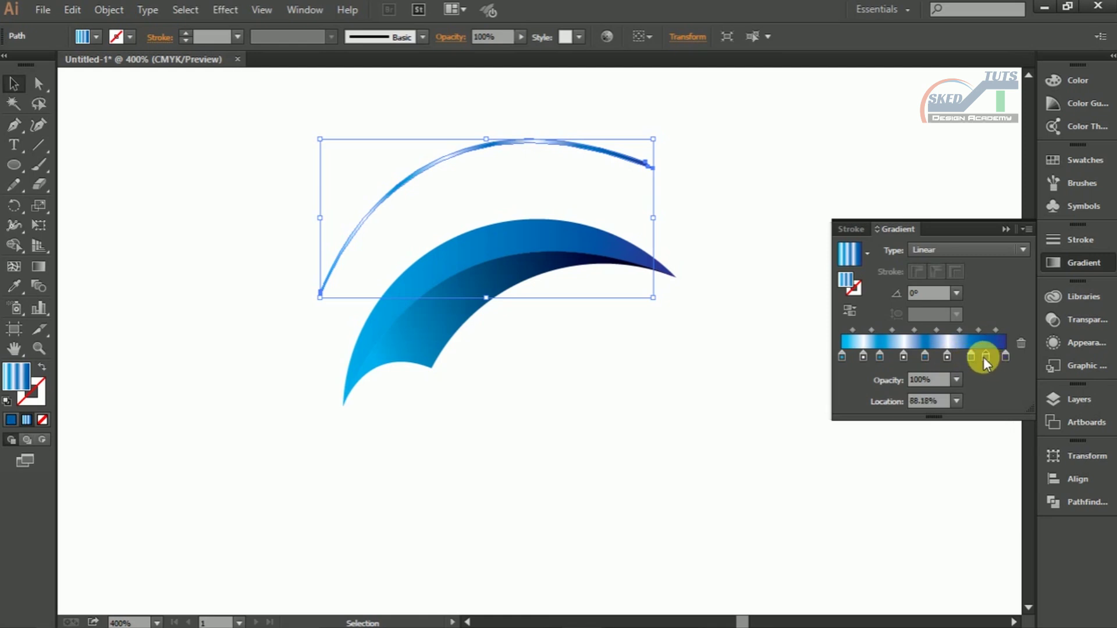
pyautogui.doubleClick(983, 357)
pyautogui.click(815, 407)
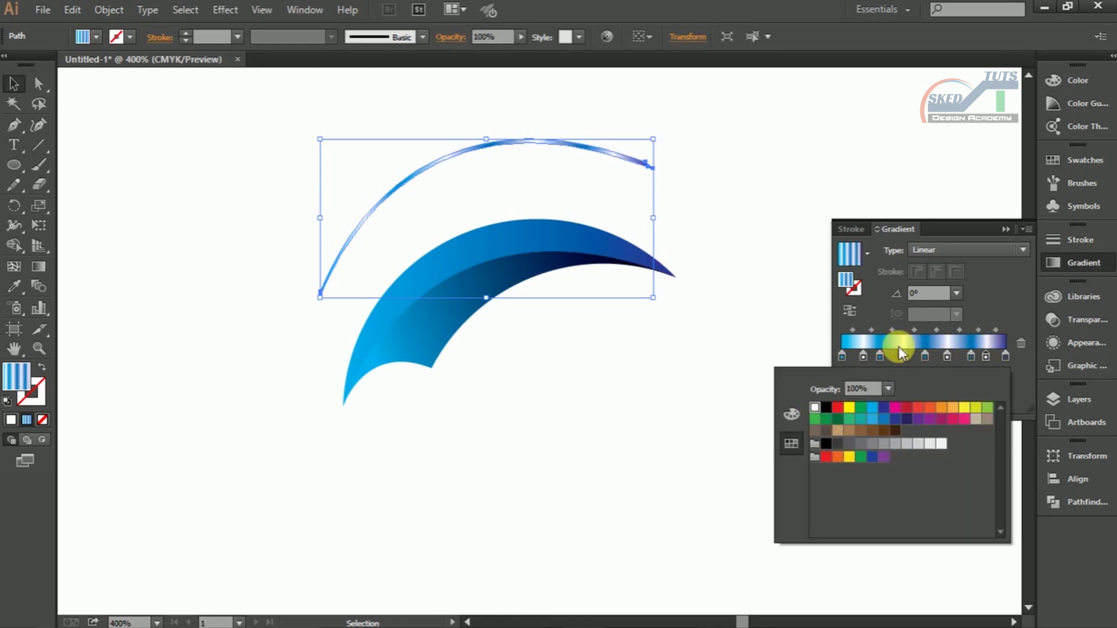
pyautogui.click(1006, 280)
pyautogui.moveTo(652, 120); pyautogui.dragTo(524, 254)
# - Group the white-blue highlight arc with the blue crescent into one object
pyautogui.click(706, 220)
pyautogui.hotkey('ctrl', '=')
pyautogui.moveTo(727, 114); pyautogui.dragTo(373, 361)
pyautogui.rightClick(414, 309)
pyautogui.click(459, 385)
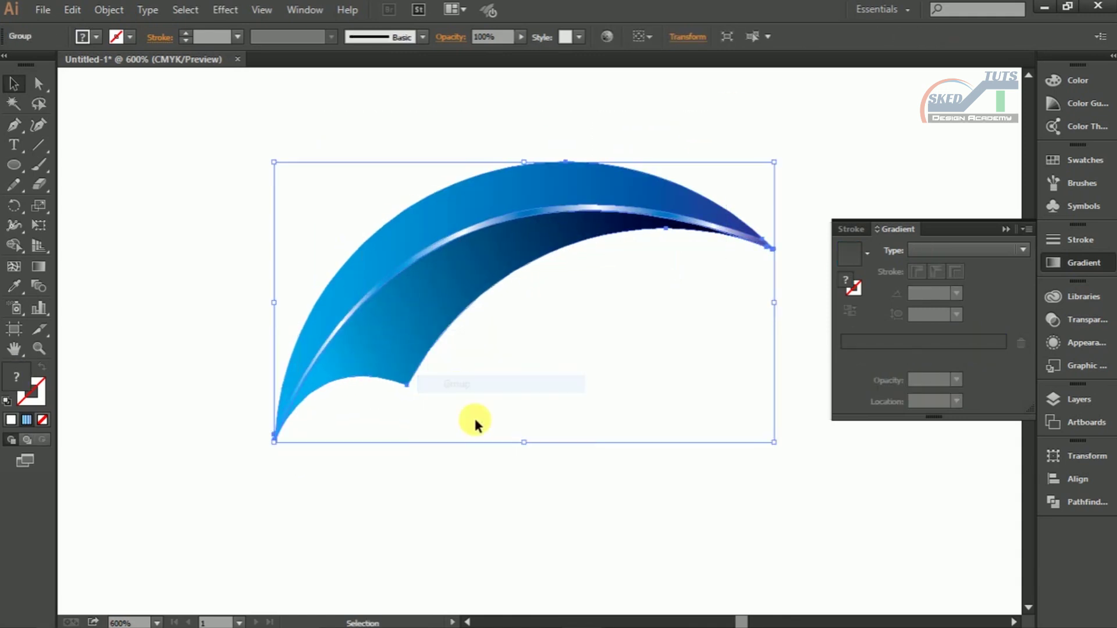
pyautogui.click(434, 392)
pyautogui.hotkey('ctrl', '-')
pyautogui.hotkey('ctrl', '-')
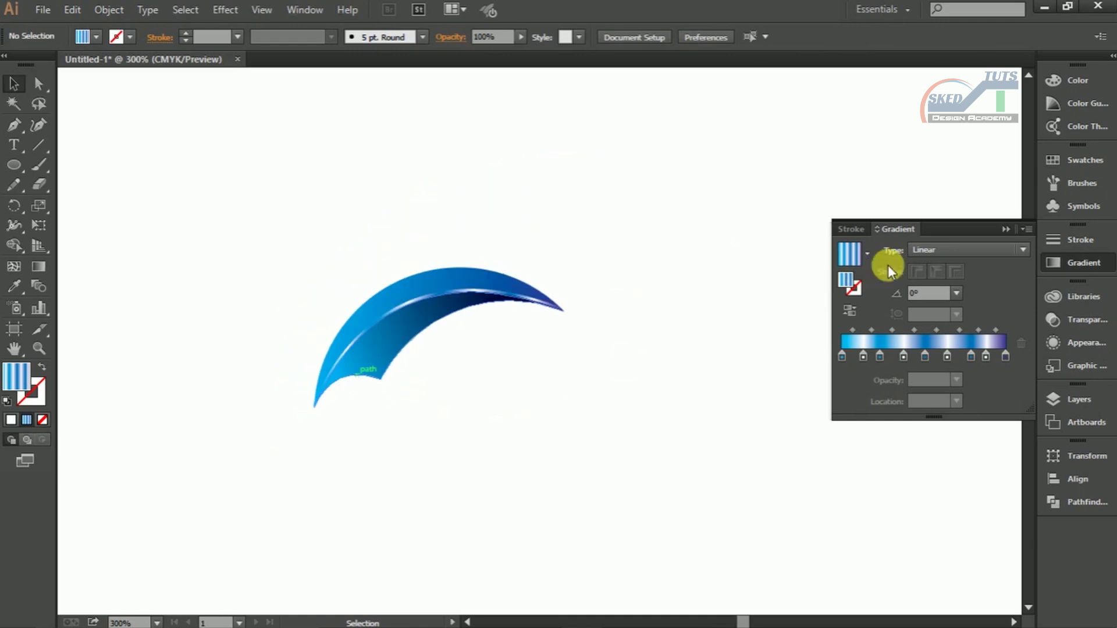
pyautogui.click(1005, 229)
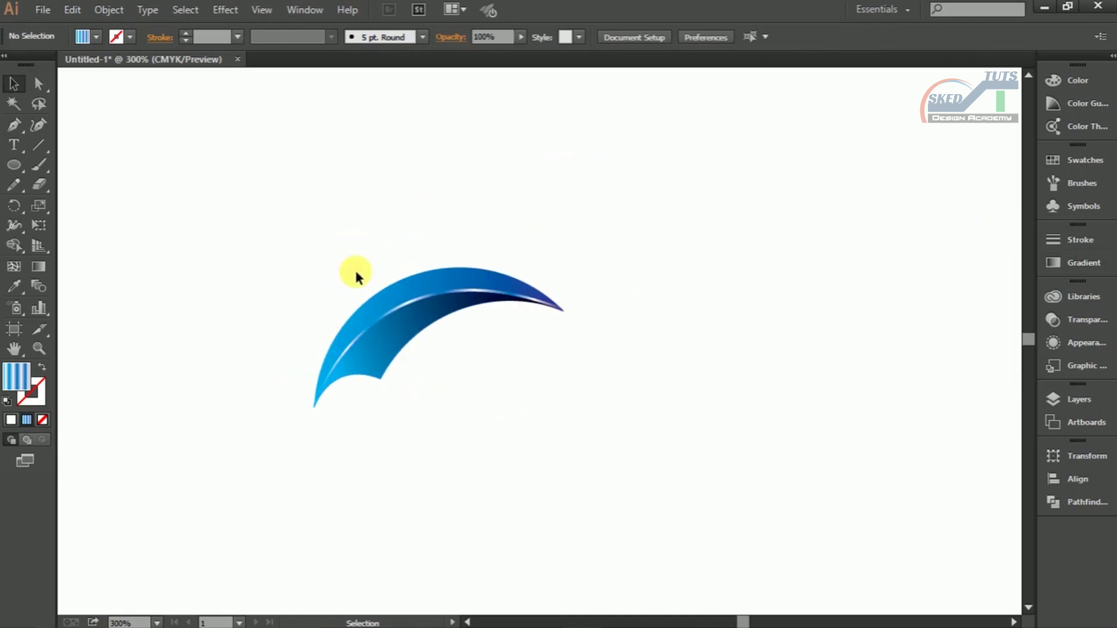
# - Rotate a copy of the crescent 30° around its right tip
pyautogui.hotkey('ctrl', 'a')
pyautogui.press('r')
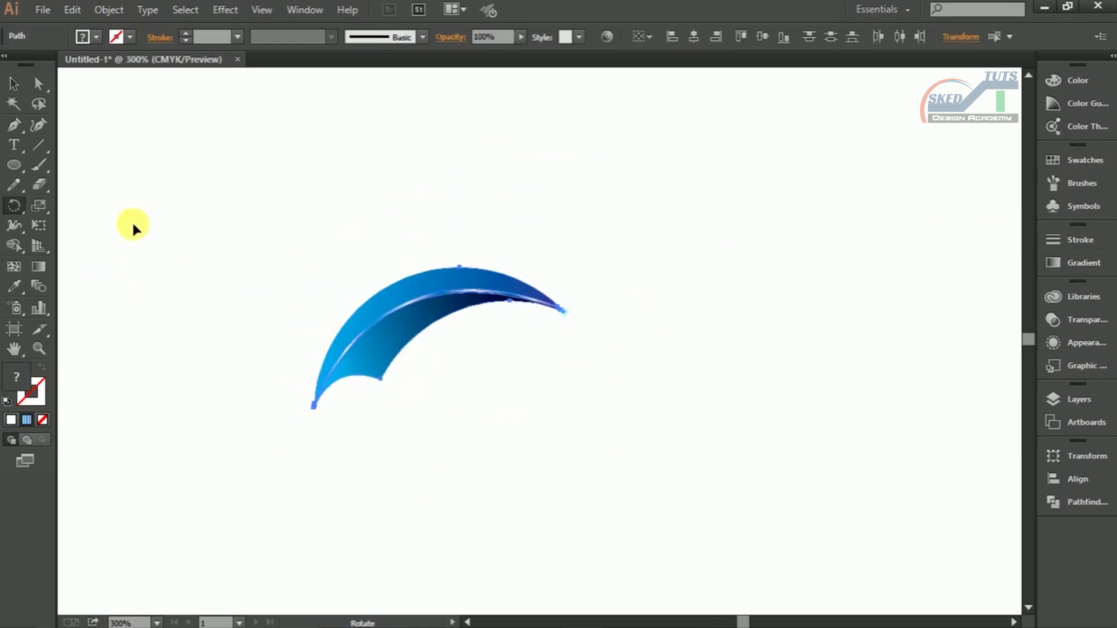
pyautogui.keyDown('alt'); pyautogui.click(563, 311); pyautogui.keyUp('alt')
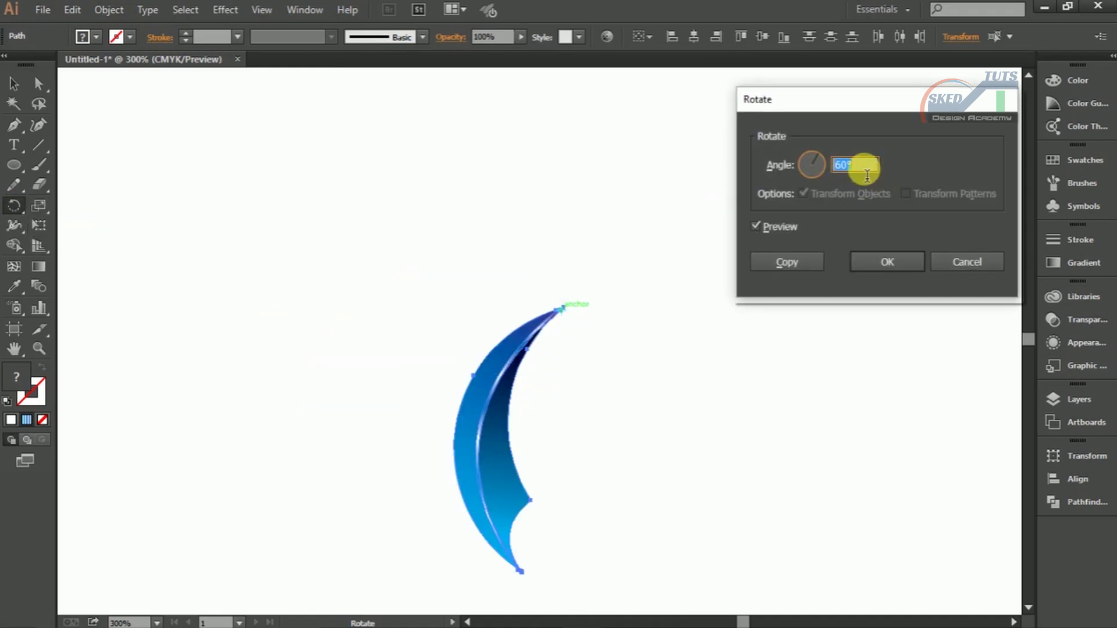
pyautogui.write('30')
pyautogui.click(779, 227)
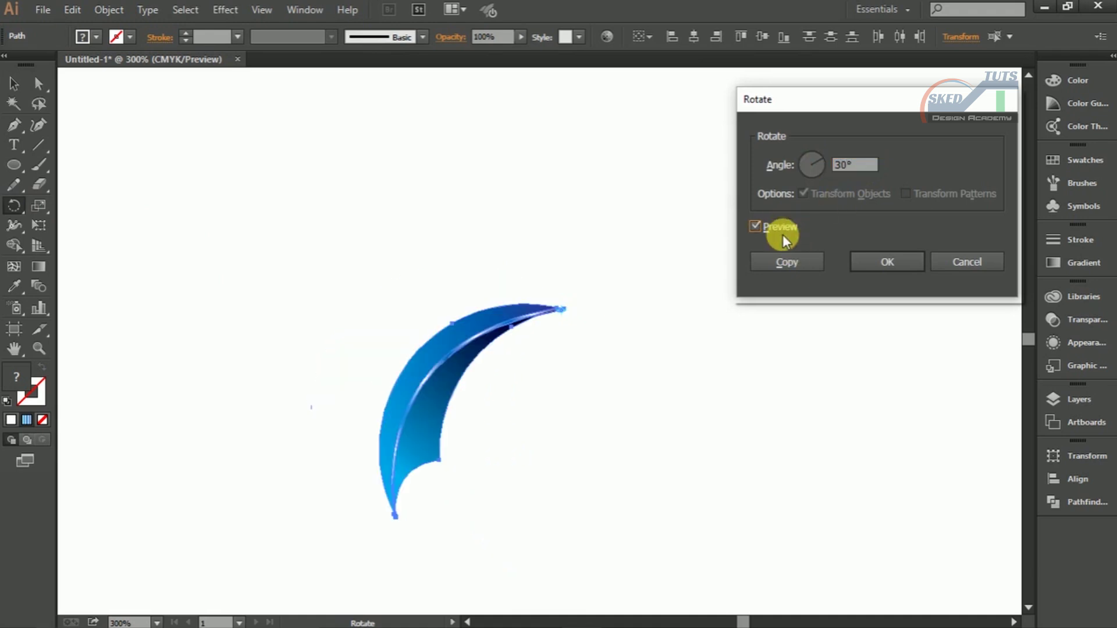
pyautogui.click(787, 259)
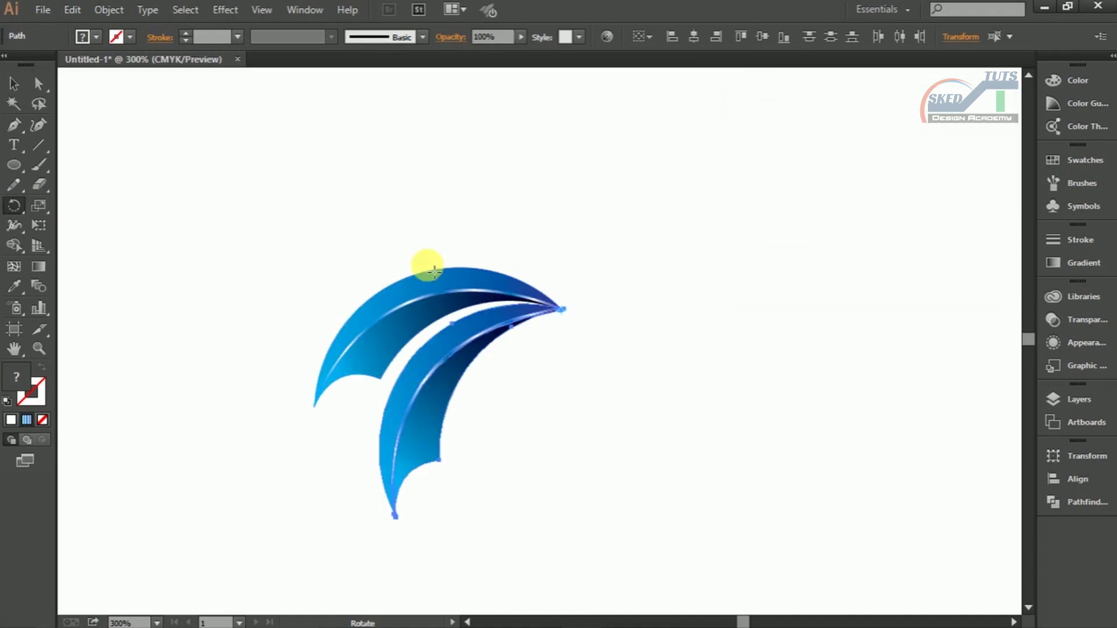
pyautogui.click(15, 81)
pyautogui.click(232, 273)
pyautogui.scroll(2, 409, 437)
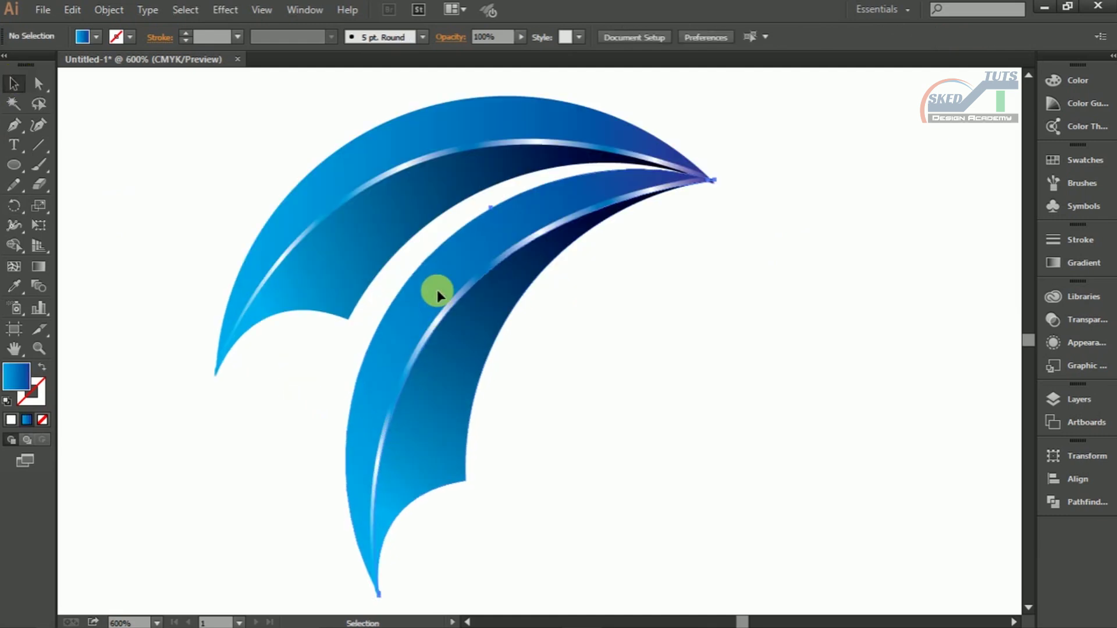
pyautogui.click(437, 294)
pyautogui.rightClick(437, 292)
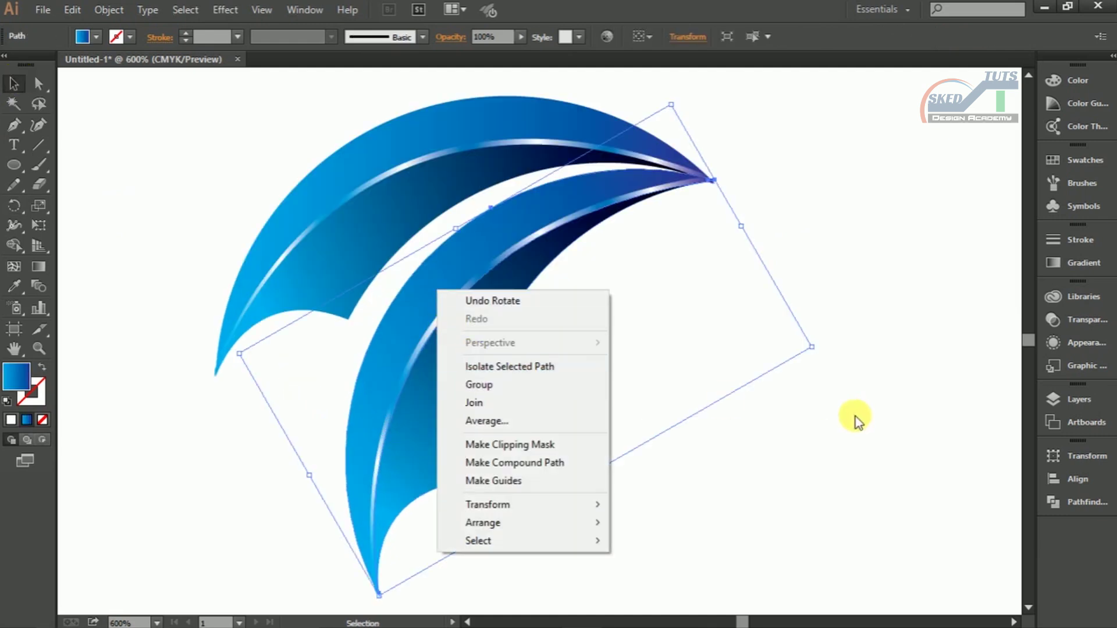
pyautogui.click(815, 511)
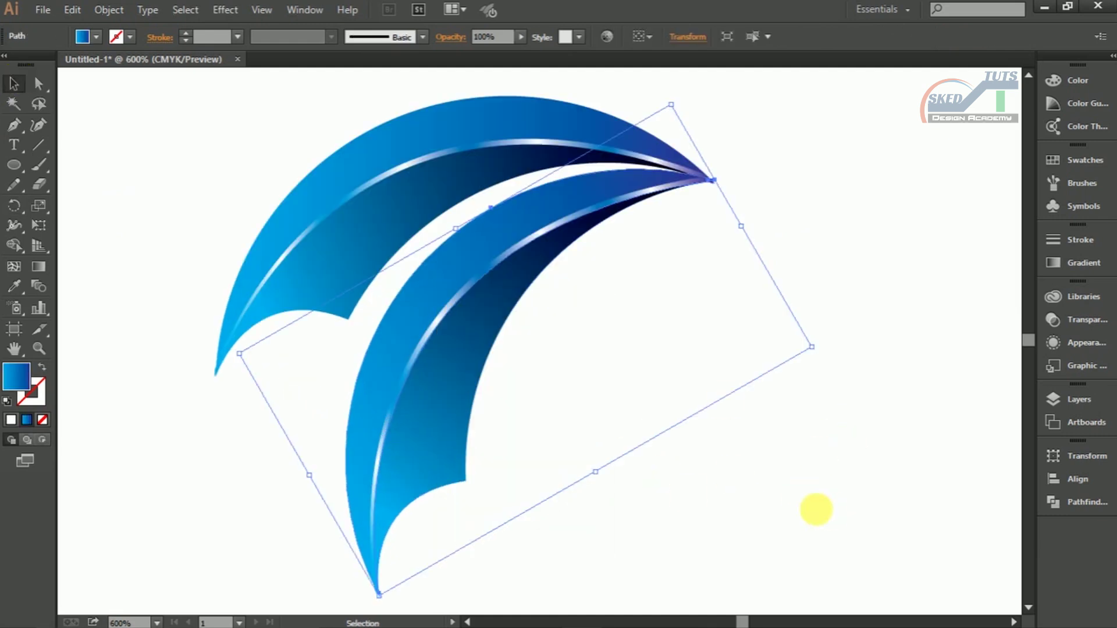
# - Recolour the lower crescent's outer band gradient to fade from yellow to CMYK Red
pyautogui.click(458, 261)
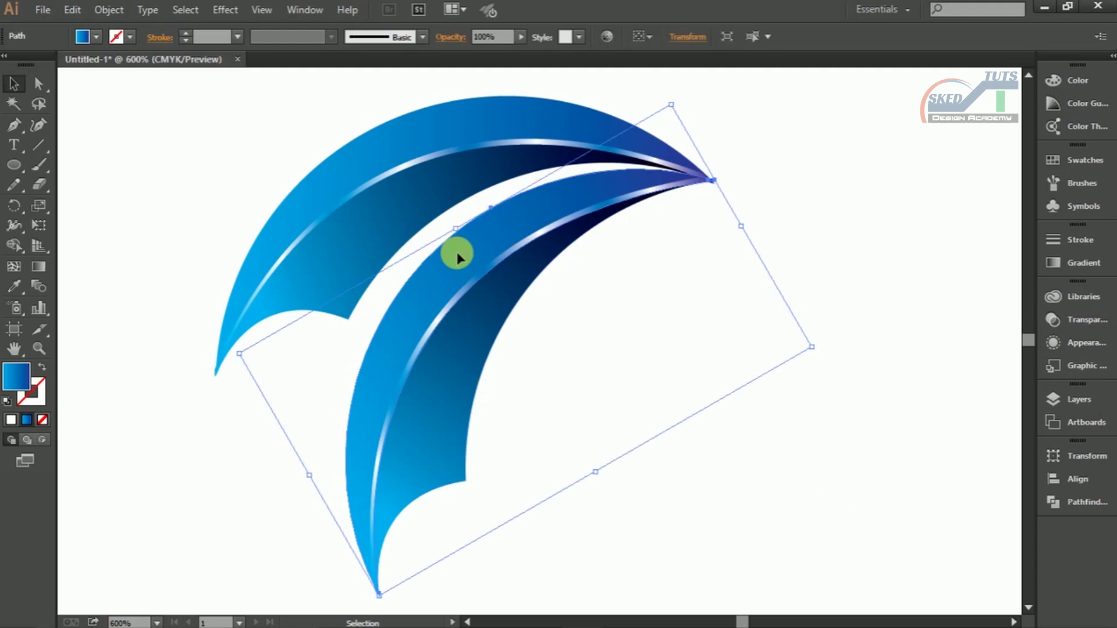
pyautogui.click(1073, 263)
pyautogui.doubleClick(842, 356)
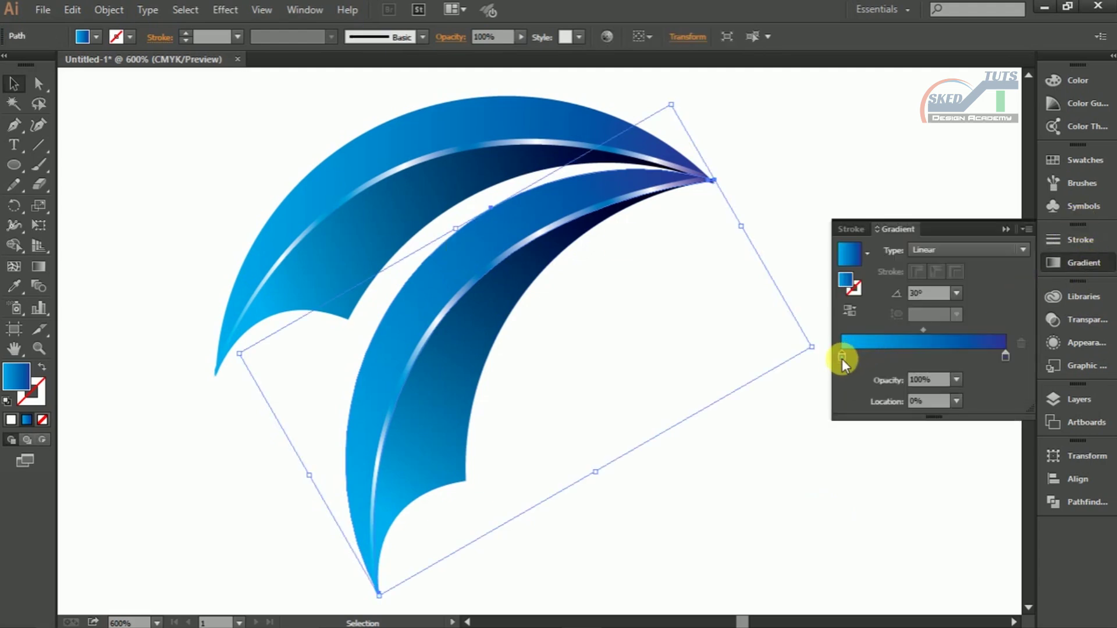
pyautogui.click(849, 407)
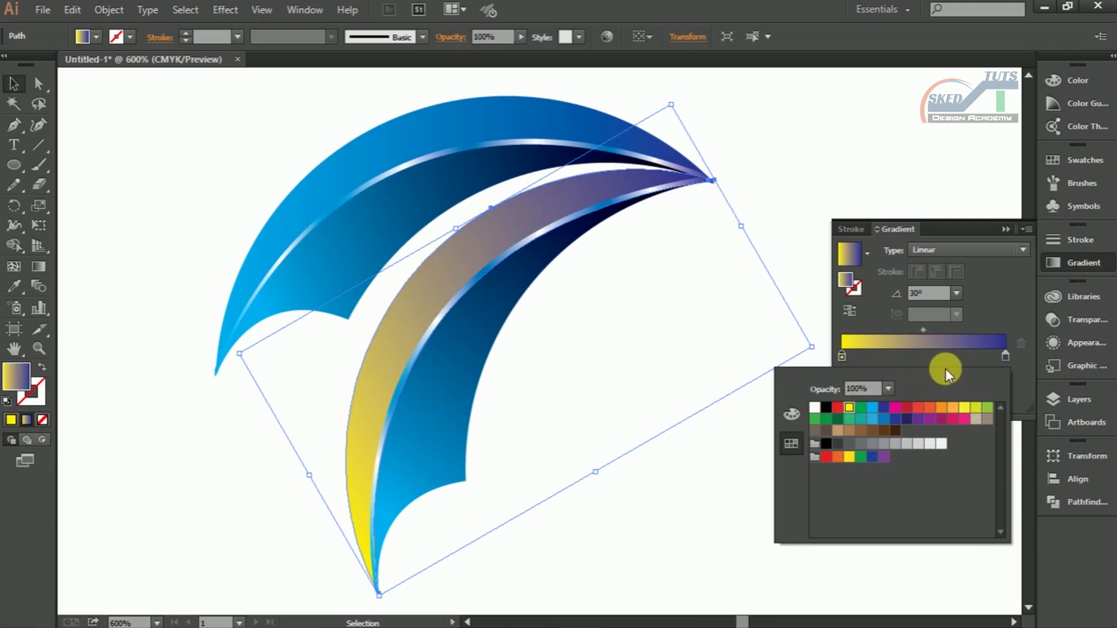
pyautogui.click(1005, 356)
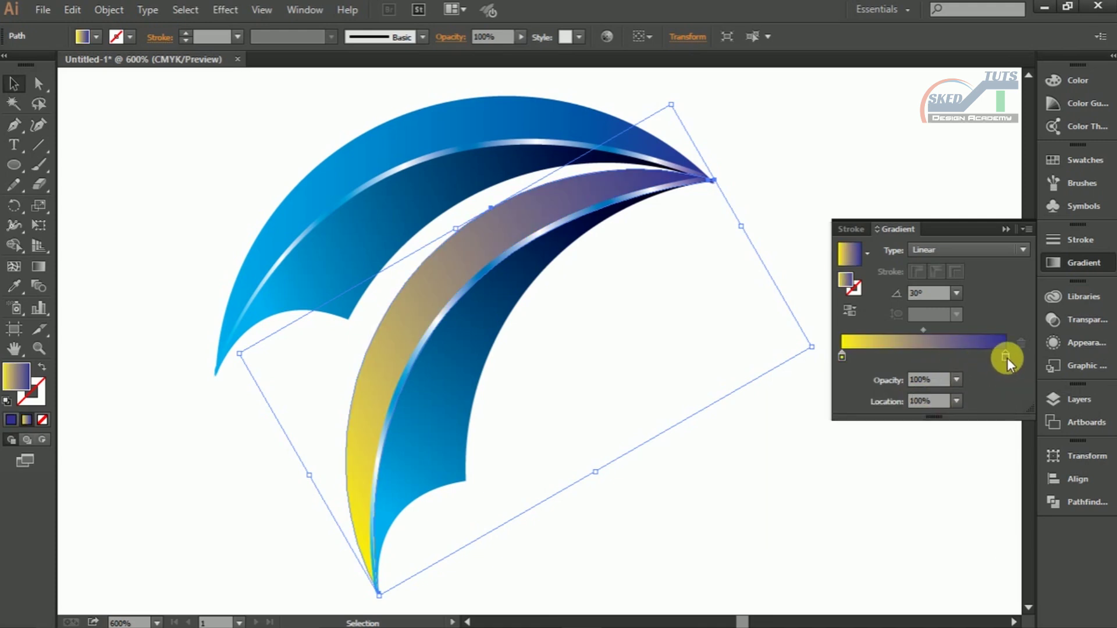
pyautogui.doubleClick(1007, 358)
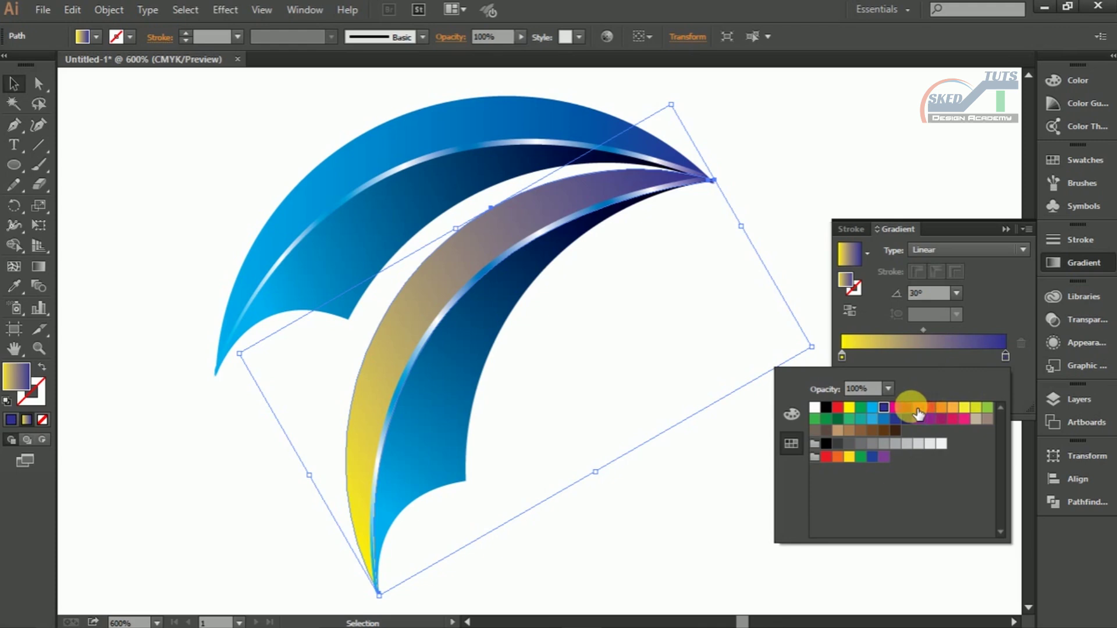
pyautogui.click(838, 410)
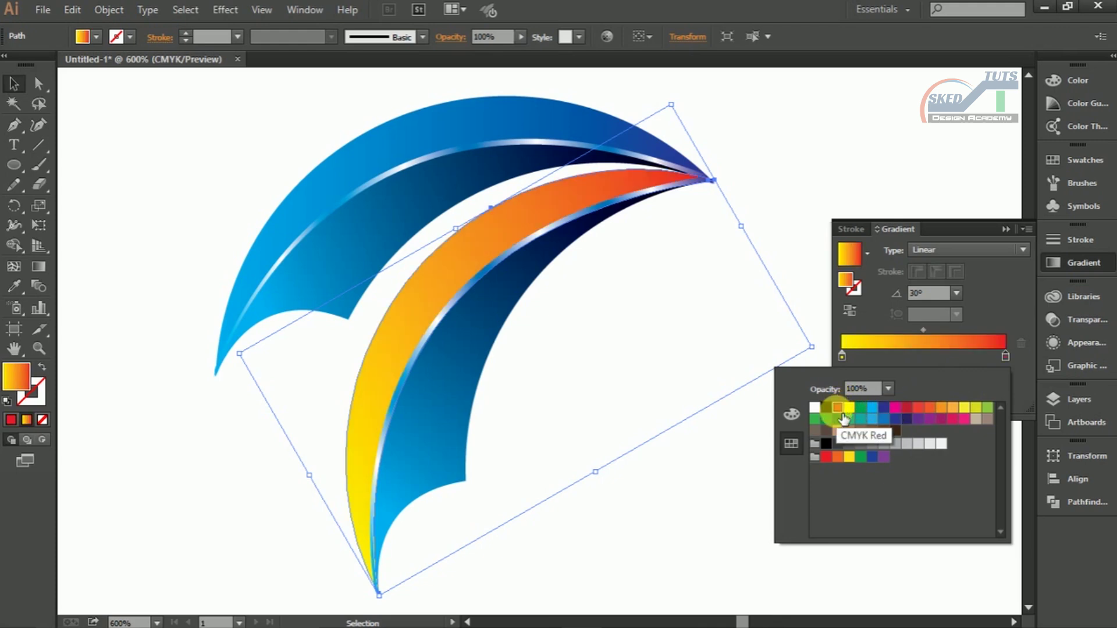
pyautogui.click(996, 298)
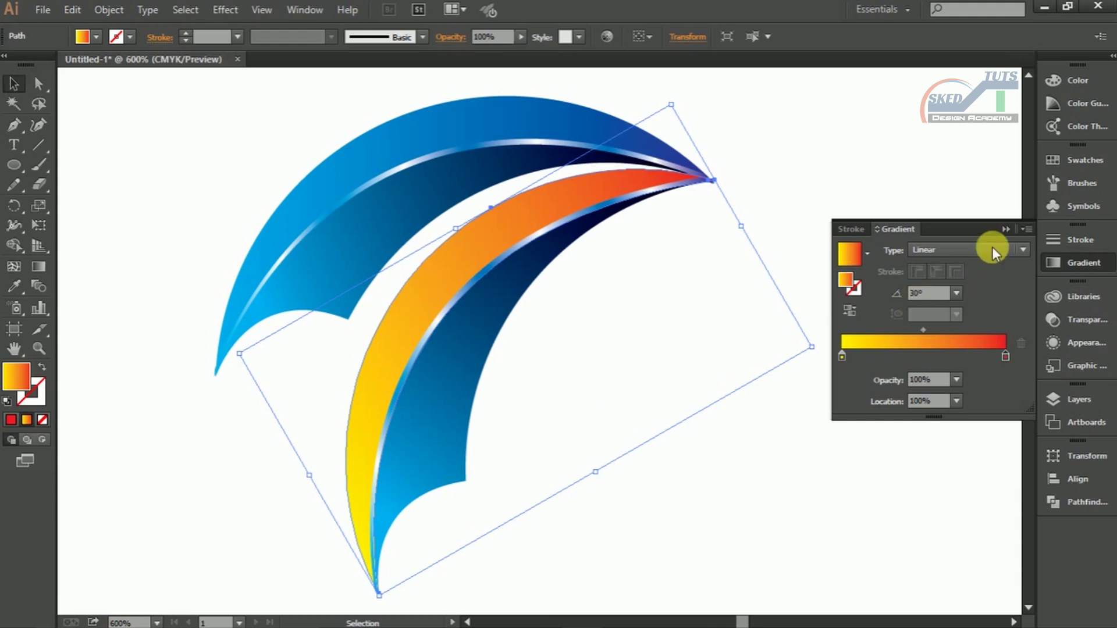
pyautogui.click(1004, 237)
# - Sample the orange band's gradient onto the dark blue inner shape with the Eyedropper
pyautogui.click(437, 371)
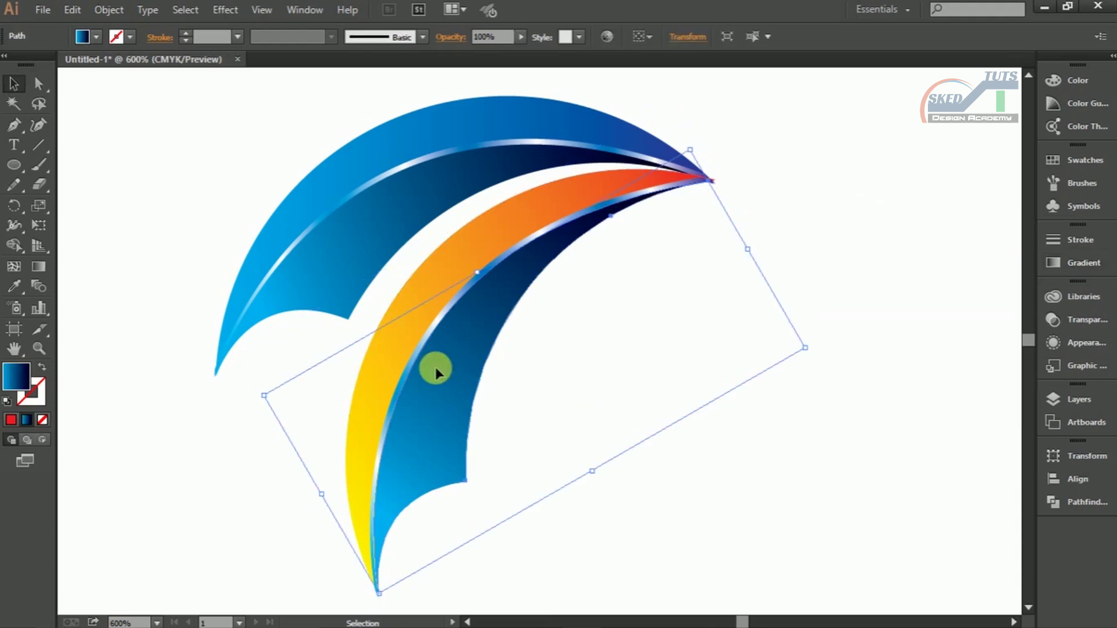
pyautogui.click(14, 286)
pyautogui.click(449, 324)
pyautogui.click(448, 278)
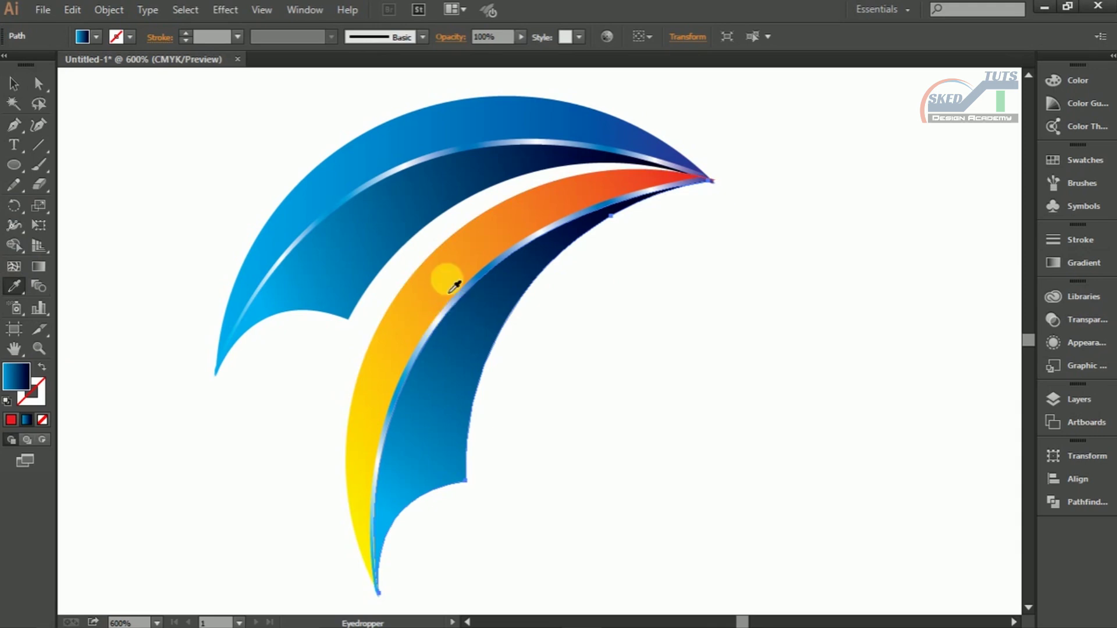
pyautogui.click(14, 83)
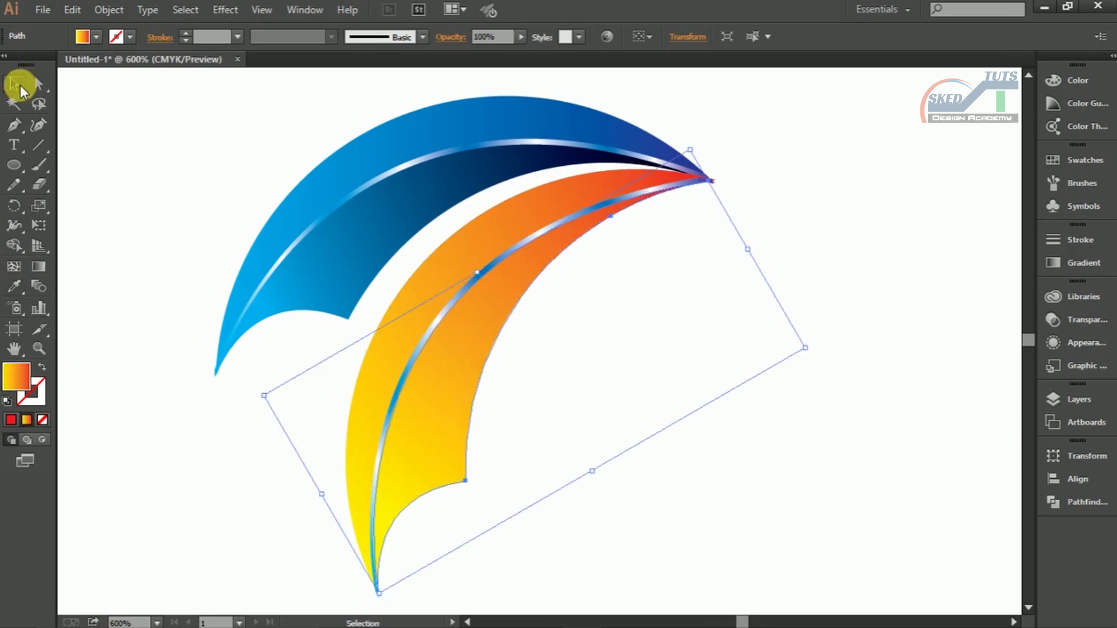
# - Select the thin highlight stripe and make its first and third gradient stops yellow
pyautogui.click(600, 205)
pyautogui.click(601, 205)
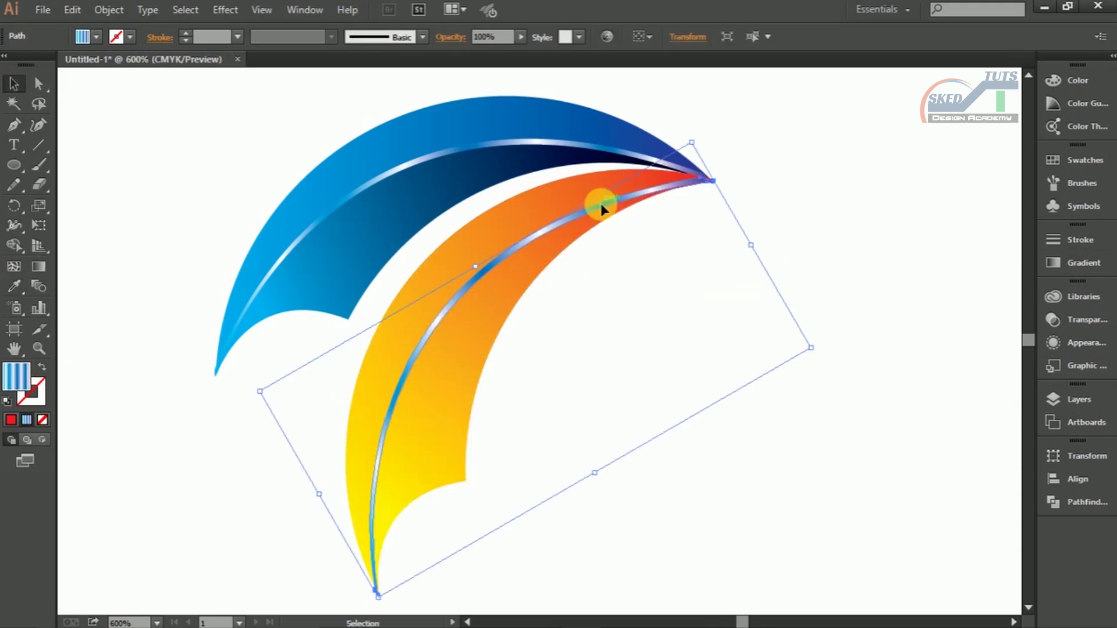
pyautogui.click(1082, 262)
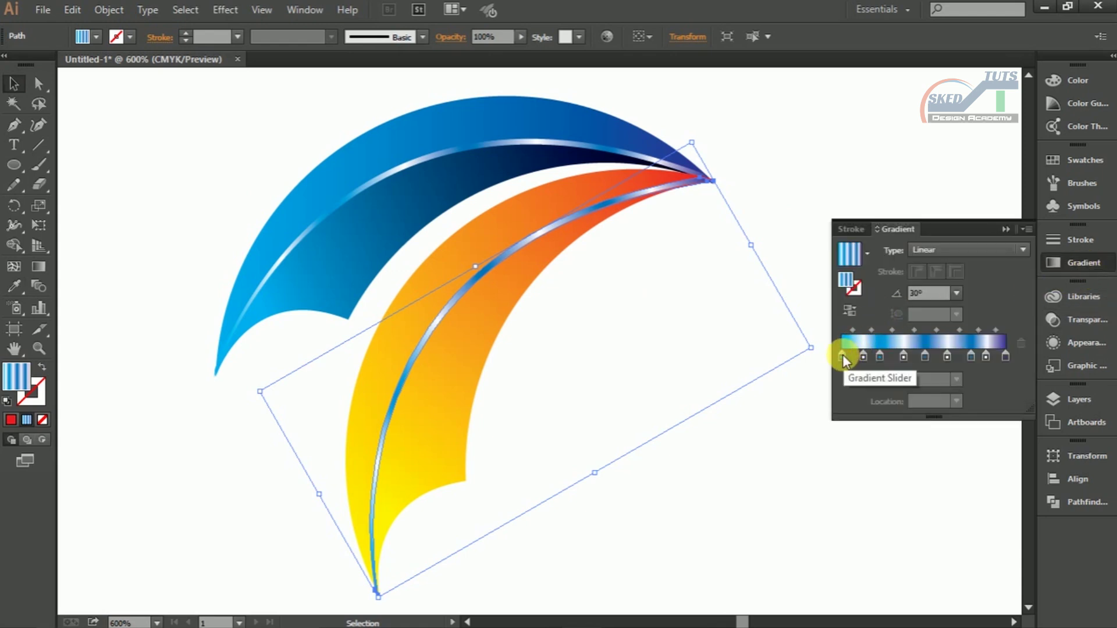
pyautogui.doubleClick(842, 355)
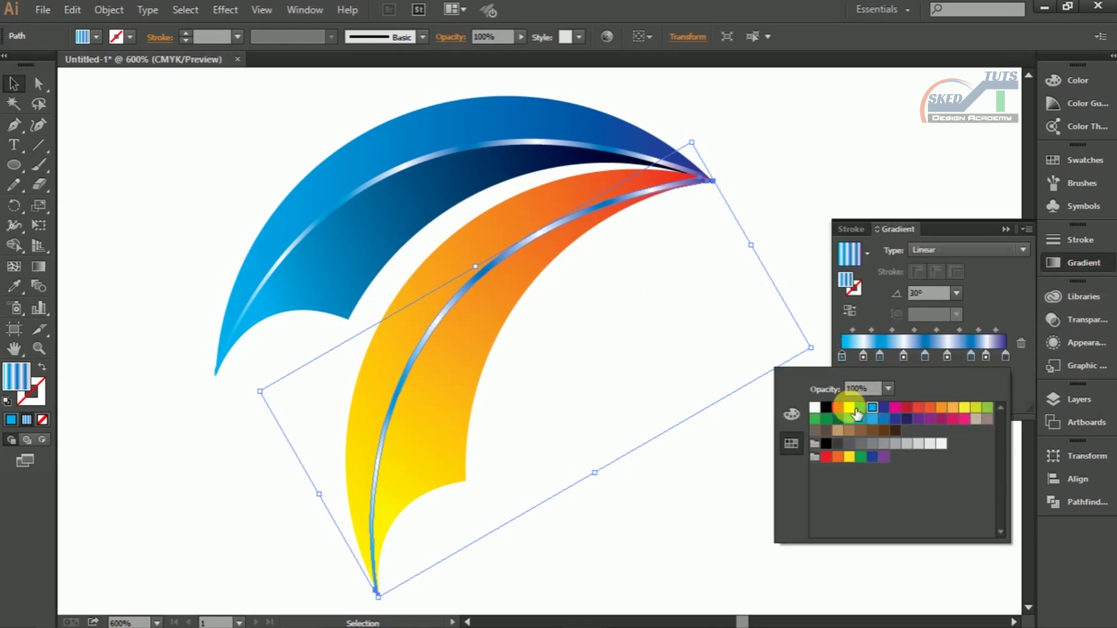
pyautogui.click(850, 409)
pyautogui.click(879, 355)
pyautogui.doubleClick(879, 356)
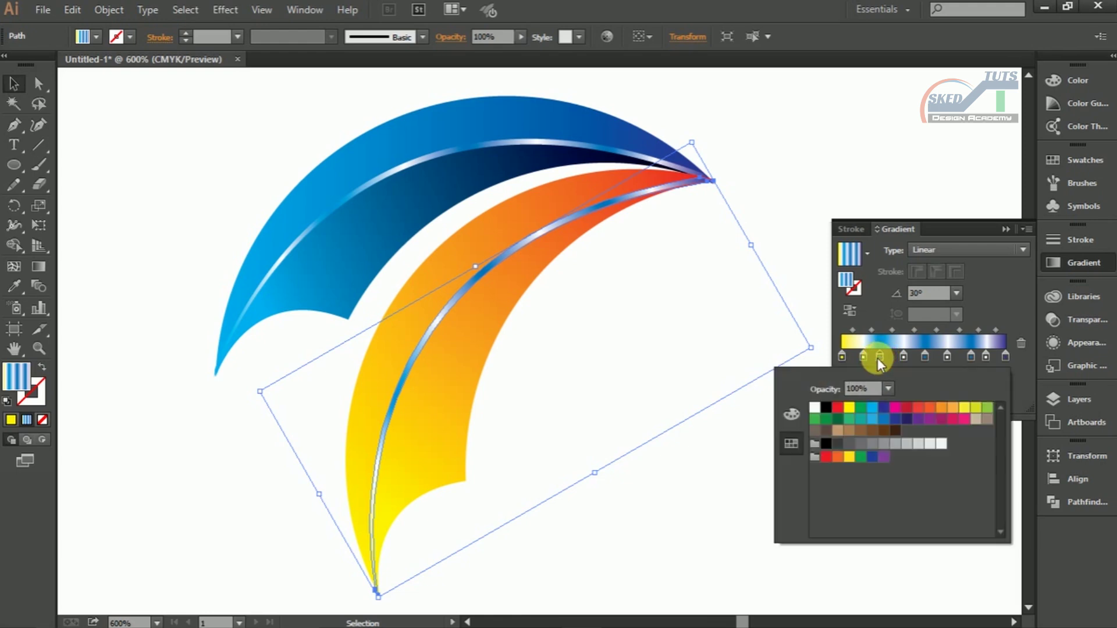
pyautogui.click(851, 408)
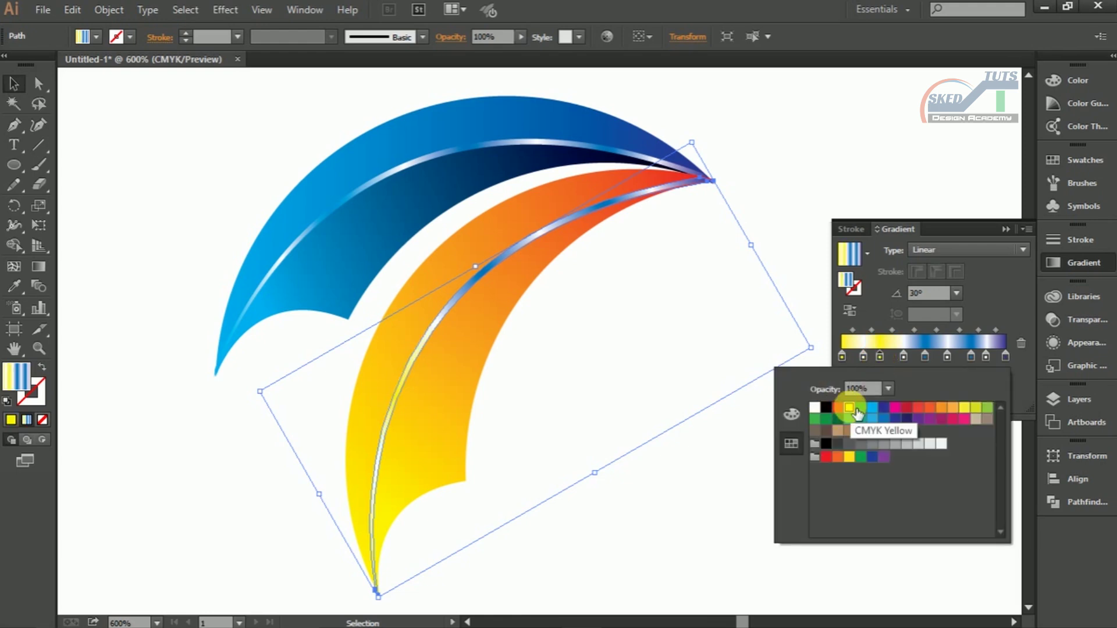
# - Recolour the blue gradient stop, settling on a lighter yellow after trying orange
pyautogui.click(926, 357)
pyautogui.doubleClick(925, 357)
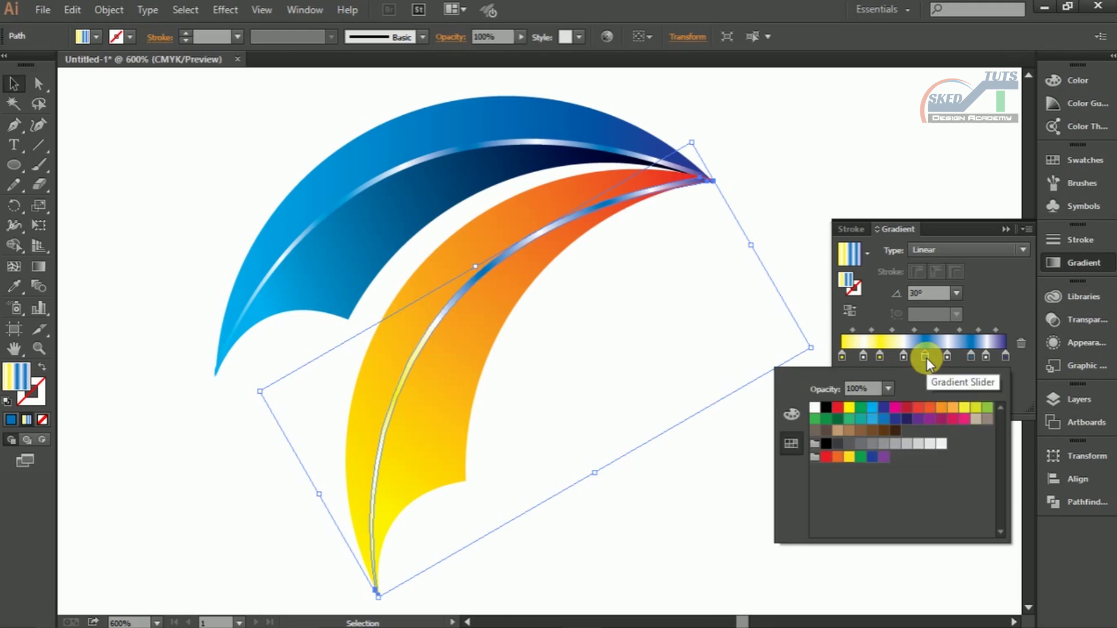
pyautogui.click(853, 410)
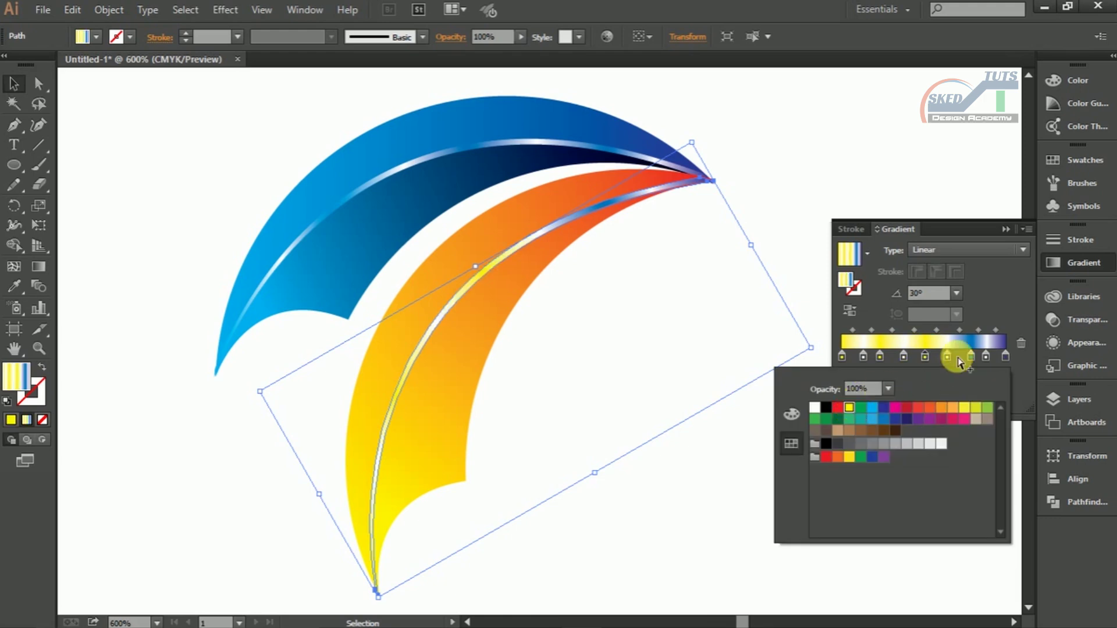
pyautogui.click(932, 410)
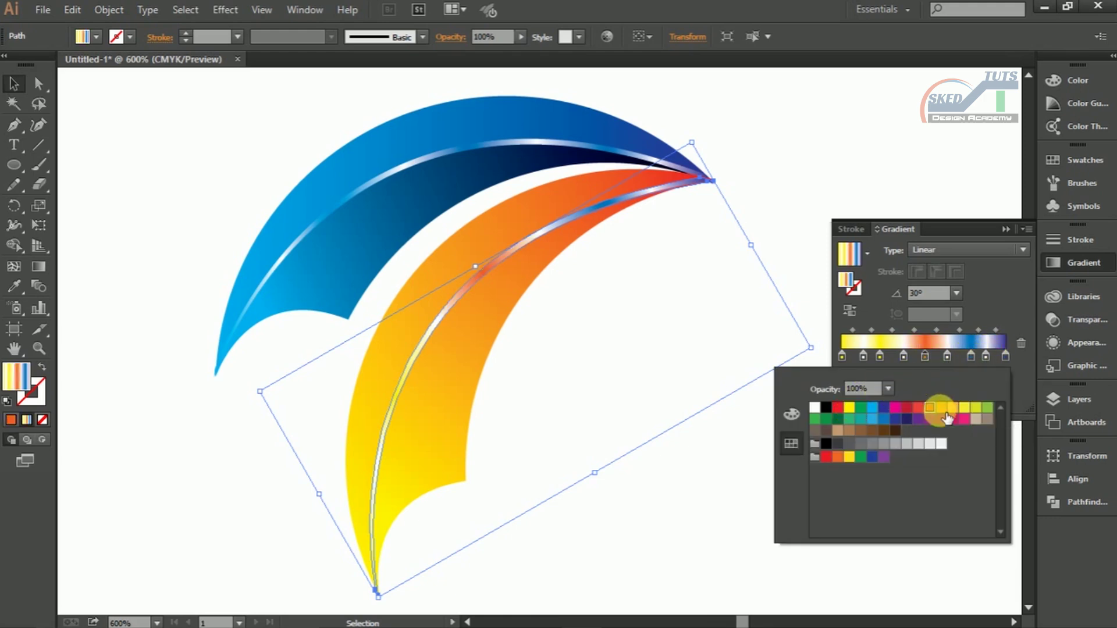
pyautogui.click(954, 407)
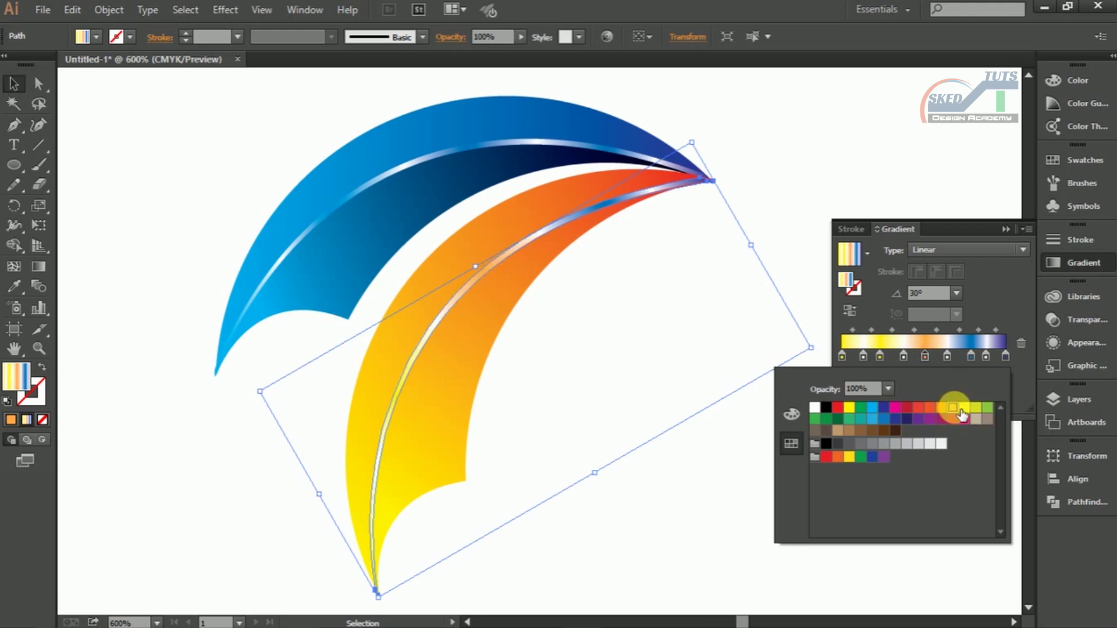
# - Make the 78.82% gradient stop orange-red and the end stop red
pyautogui.click(970, 357)
pyautogui.doubleClick(970, 357)
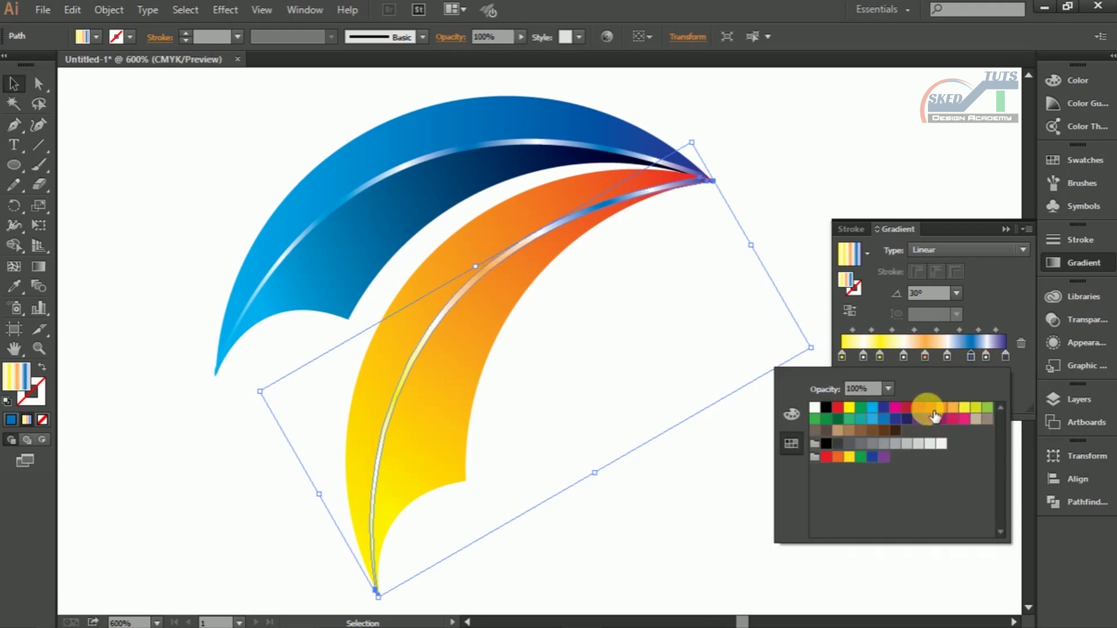
pyautogui.click(929, 407)
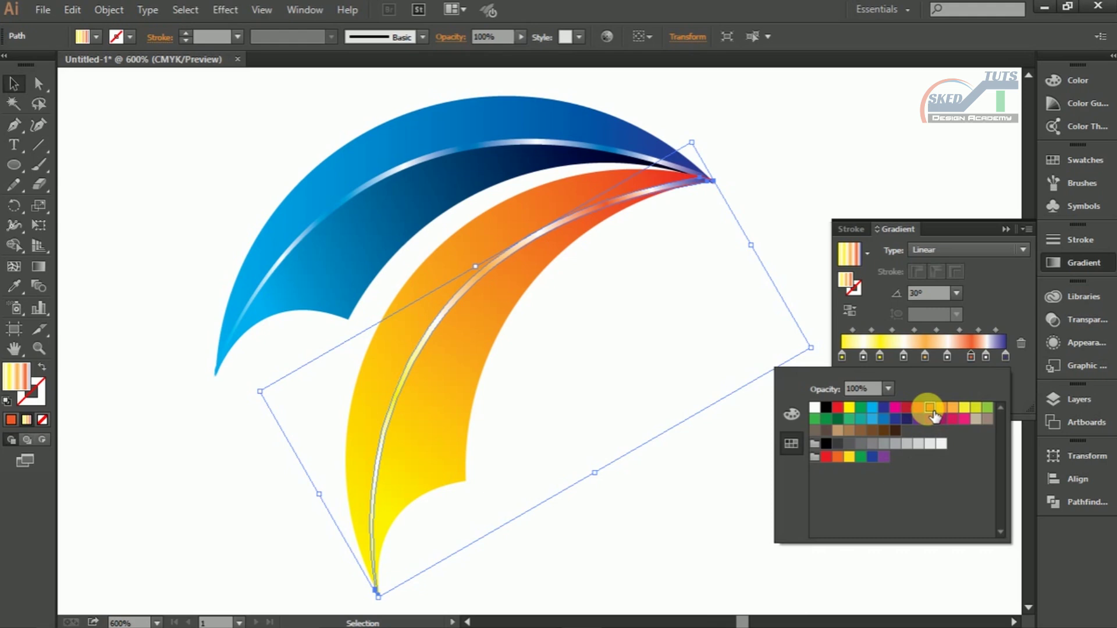
pyautogui.click(1005, 357)
pyautogui.doubleClick(1005, 356)
pyautogui.click(838, 407)
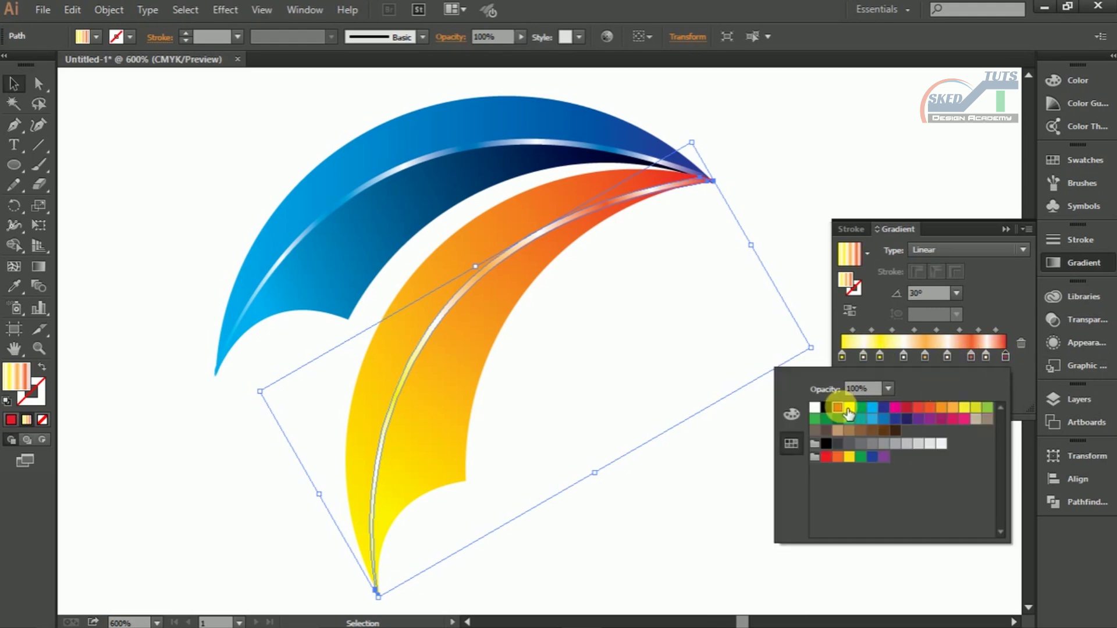
pyautogui.click(1004, 230)
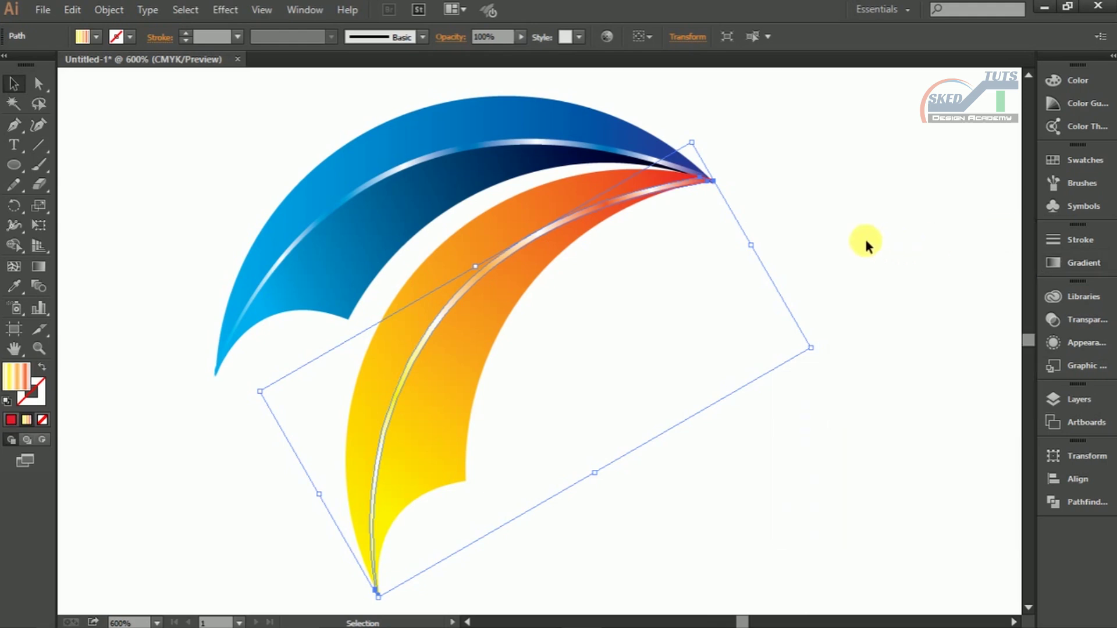
# - Group the blue and orange curved blades together
pyautogui.click(808, 236)
pyautogui.hotkey('ctrl', '-')
pyautogui.moveTo(740, 155); pyautogui.dragTo(456, 394)
pyautogui.rightClick(521, 309)
pyautogui.click(560, 381)
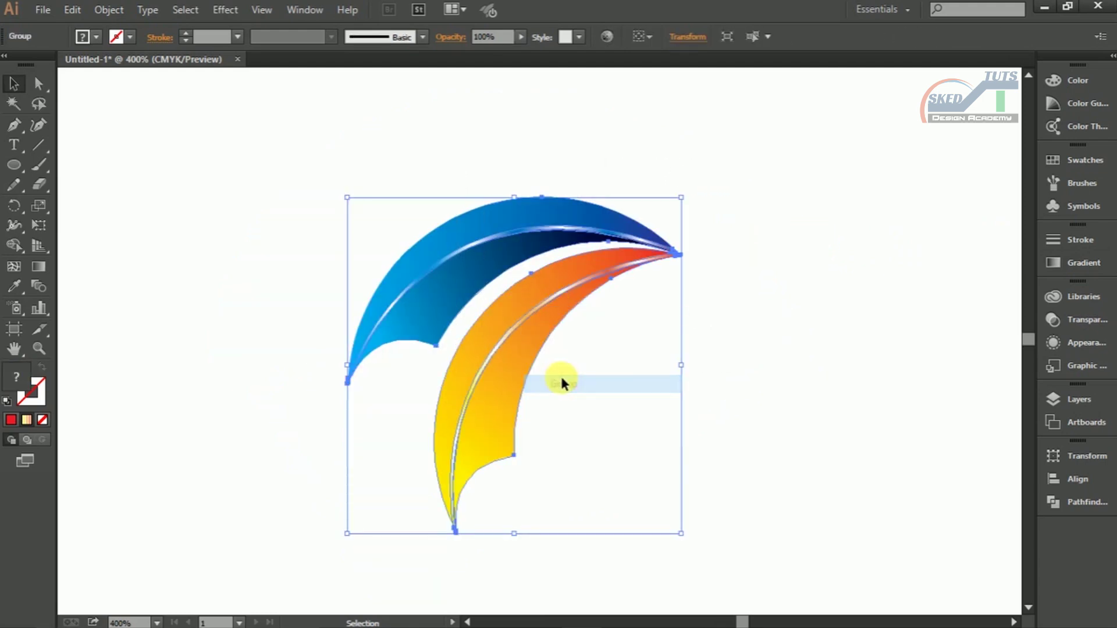
pyautogui.click(746, 341)
pyautogui.moveTo(692, 185); pyautogui.dragTo(520, 331)
# - Make a 60° rotated copy of the blade pair pivoting on their shared tip
pyautogui.click(13, 207)
pyautogui.moveTo(669, 273); pyautogui.dragTo(691, 263)
pyautogui.keyDown('alt'); pyautogui.click(684, 256); pyautogui.keyUp('alt')
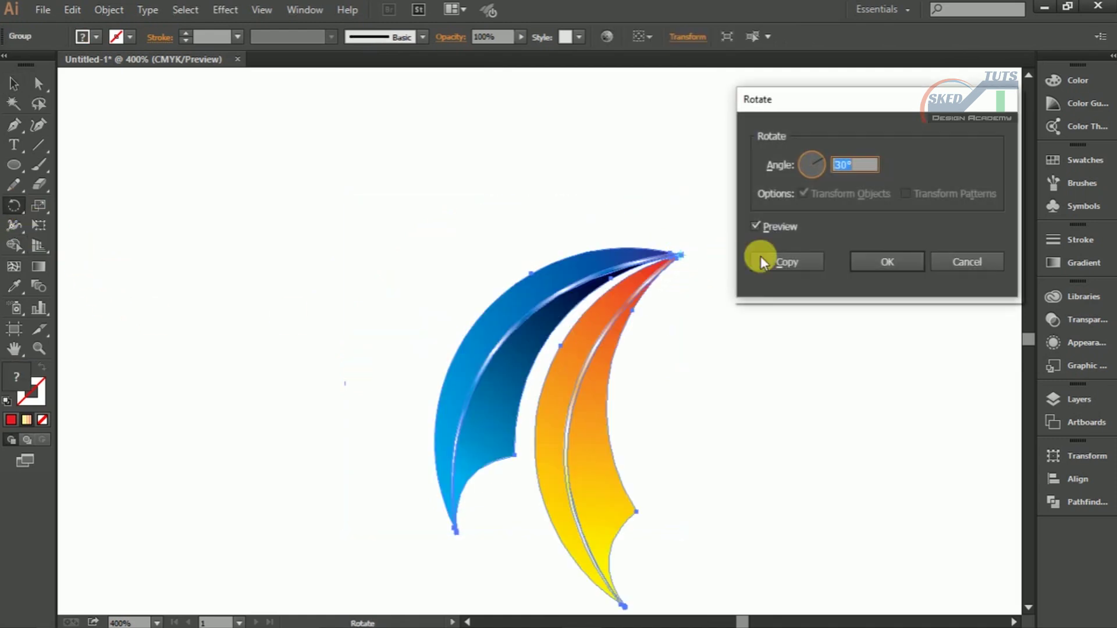
pyautogui.write('60')
pyautogui.click(764, 232)
pyautogui.click(777, 224)
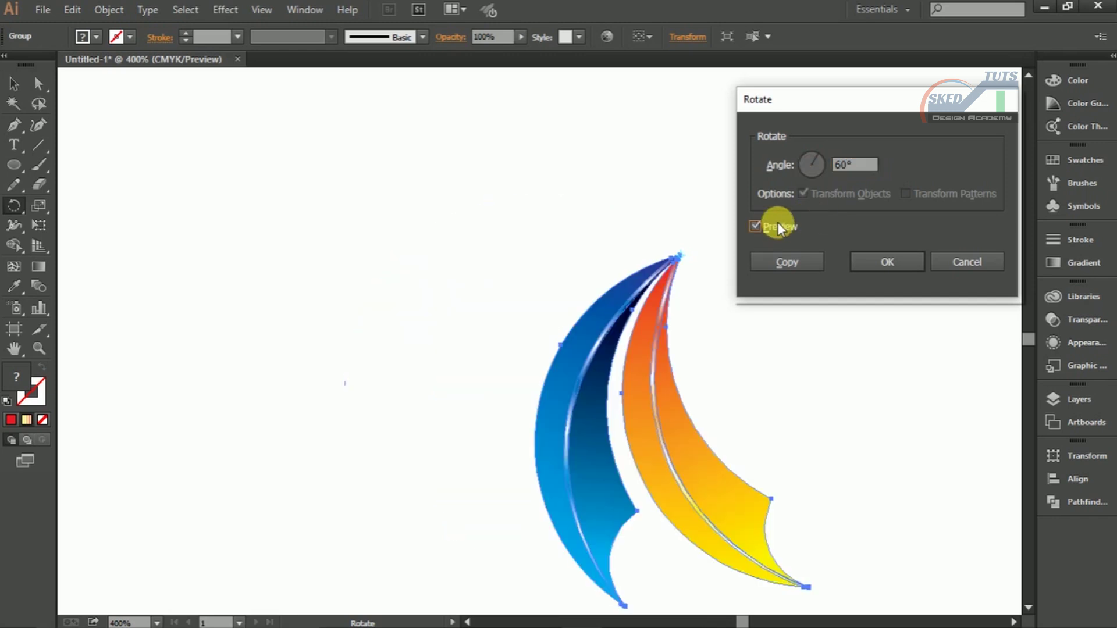
pyautogui.click(787, 261)
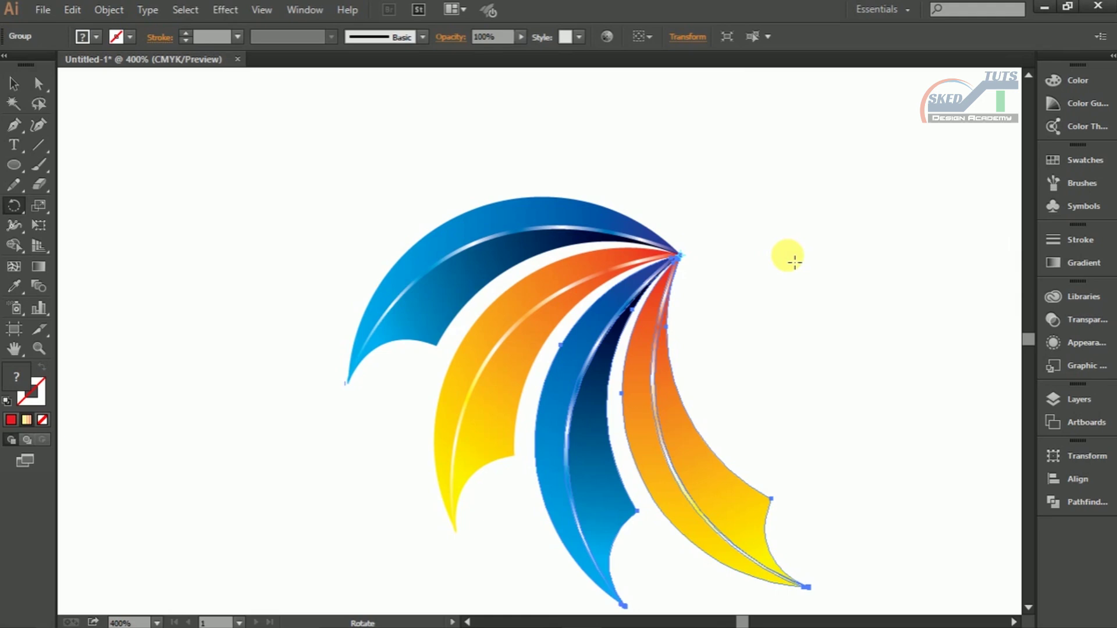
# - Repeat the rotated copy with Ctrl+D twice to complete the pinwheel
pyautogui.press('v')
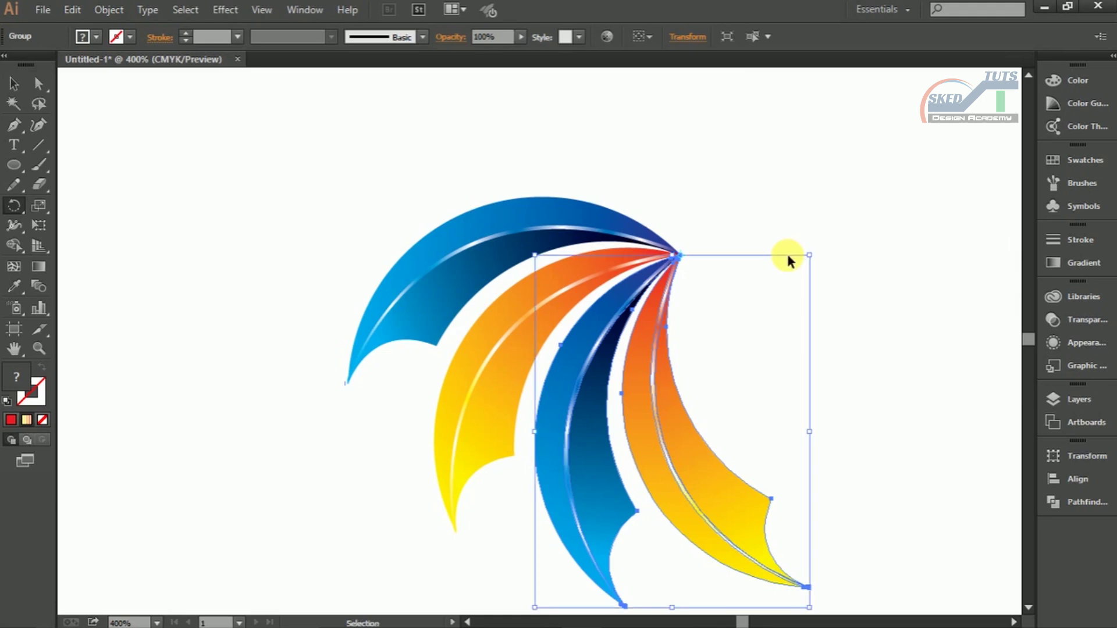
pyautogui.hotkey('ctrl', 'd')
pyautogui.hotkey('ctrl', 'd')
pyautogui.hotkey('ctrl', 'd')
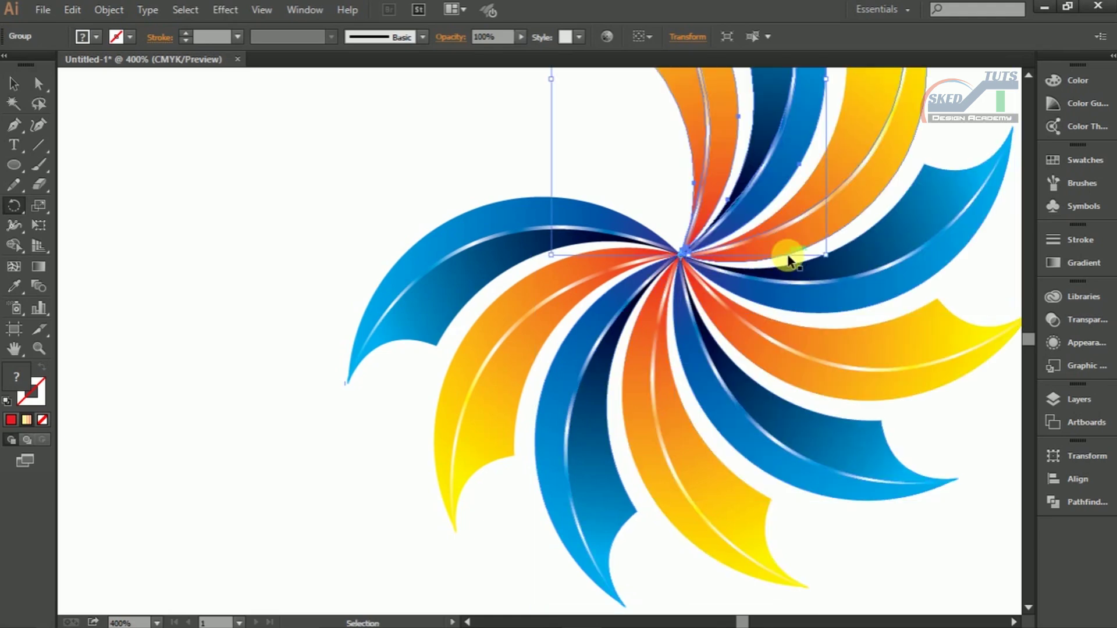
pyautogui.hotkey('ctrl', 'd')
pyautogui.press('r')
pyautogui.scroll(-2, 391, 267)
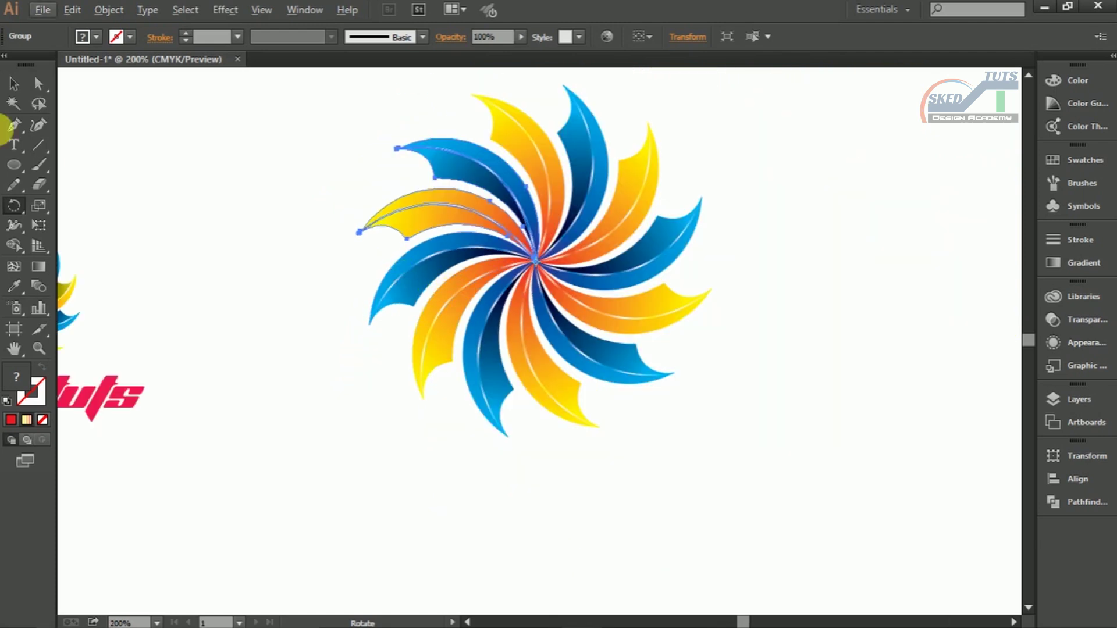
# - Select all the pinwheel blades and group them
pyautogui.click(14, 84)
pyautogui.click(734, 132)
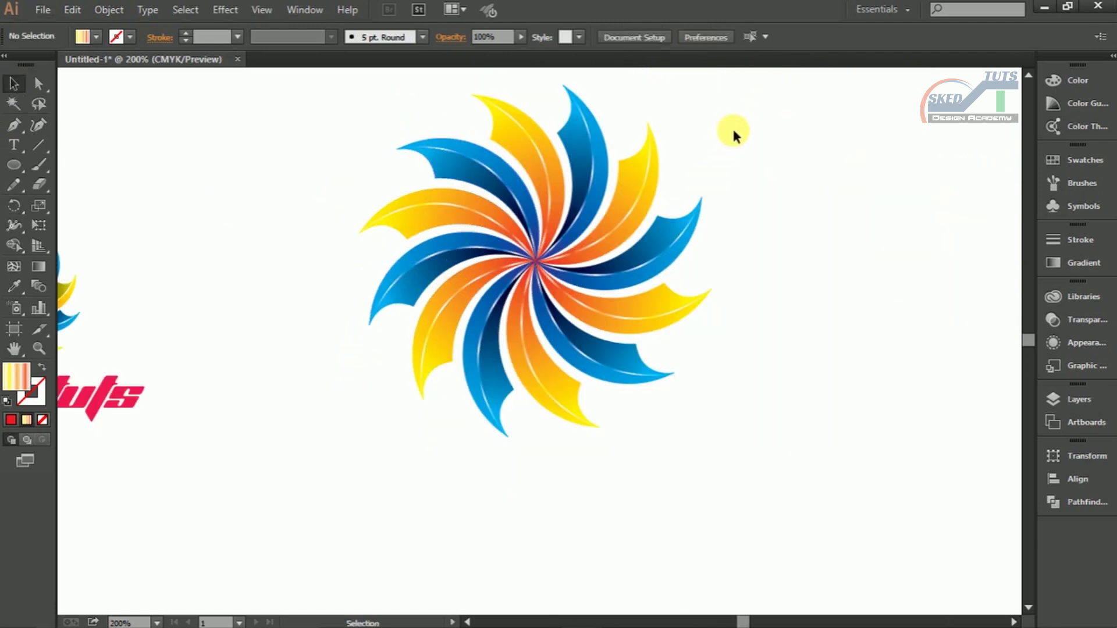
pyautogui.moveTo(732, 131); pyautogui.dragTo(365, 376)
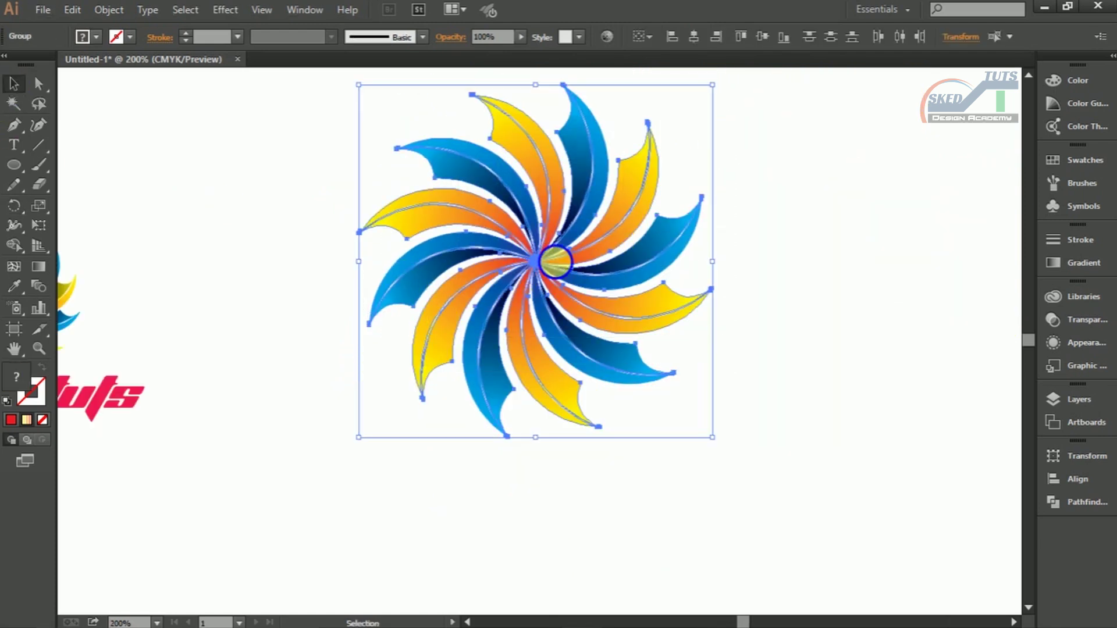
pyautogui.rightClick(556, 263)
pyautogui.click(597, 335)
pyautogui.click(787, 332)
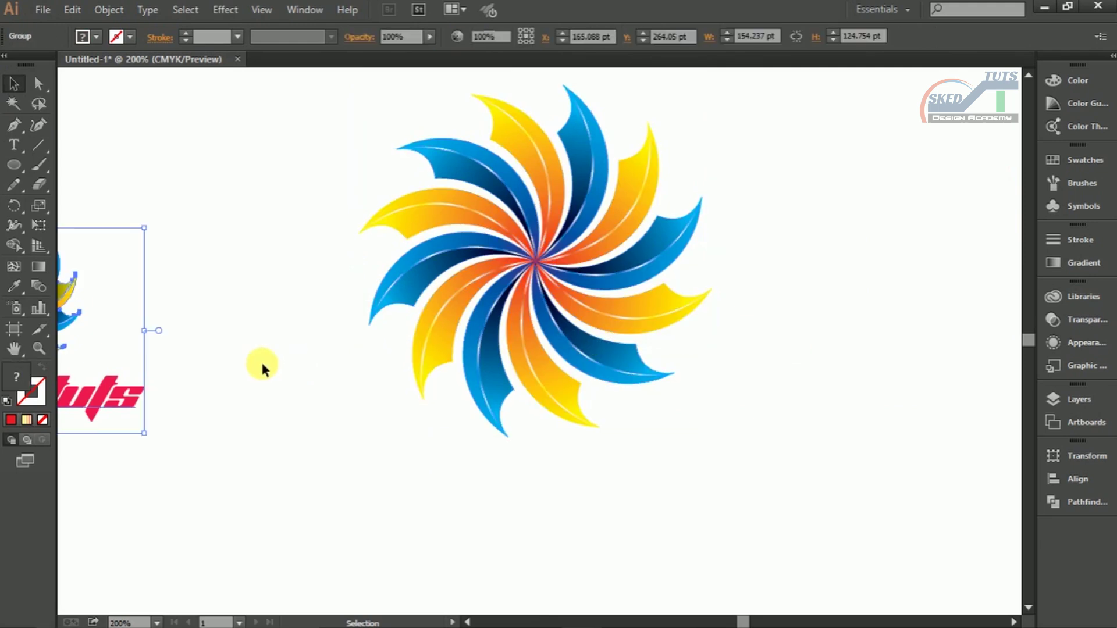
pyautogui.click(261, 367)
# - Add the text 'sked tuts' below the pinwheel
pyautogui.click(17, 146)
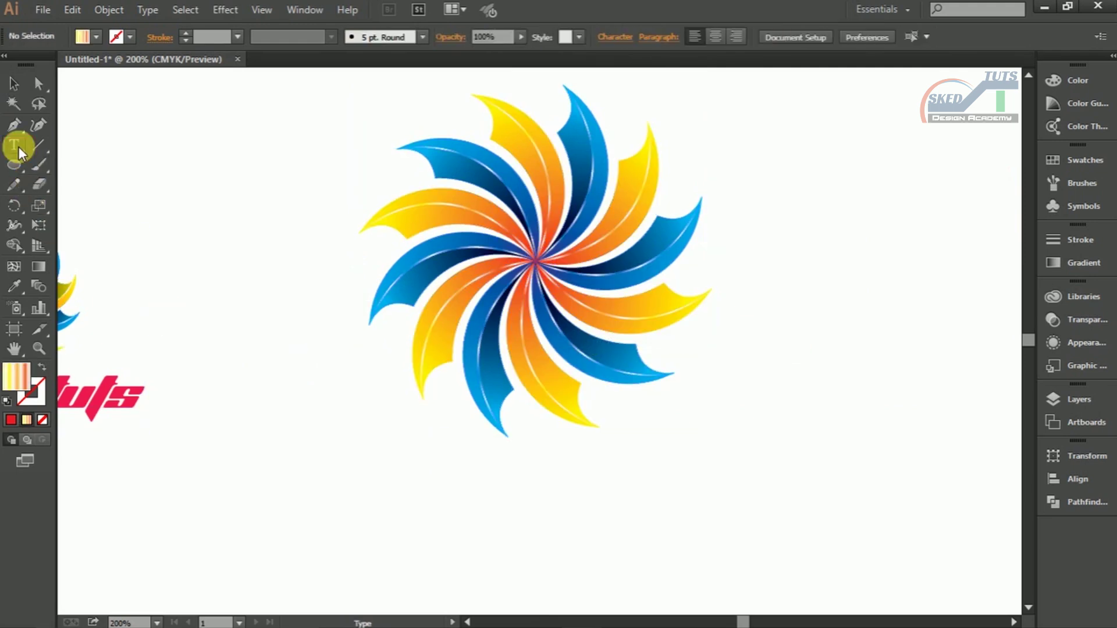
pyautogui.click(381, 487)
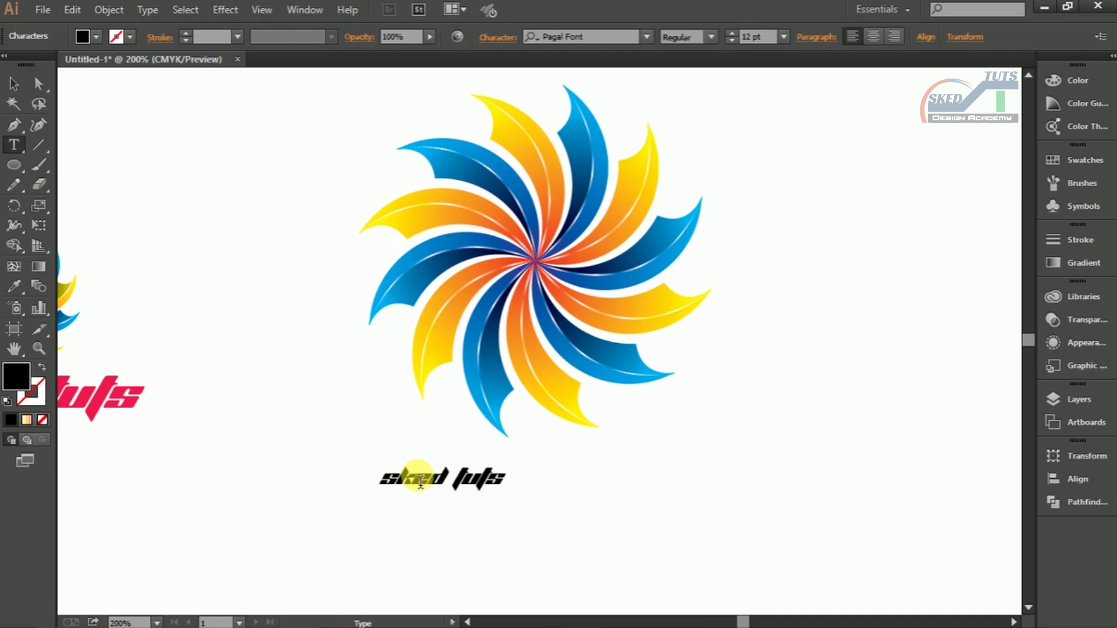
pyautogui.click(15, 87)
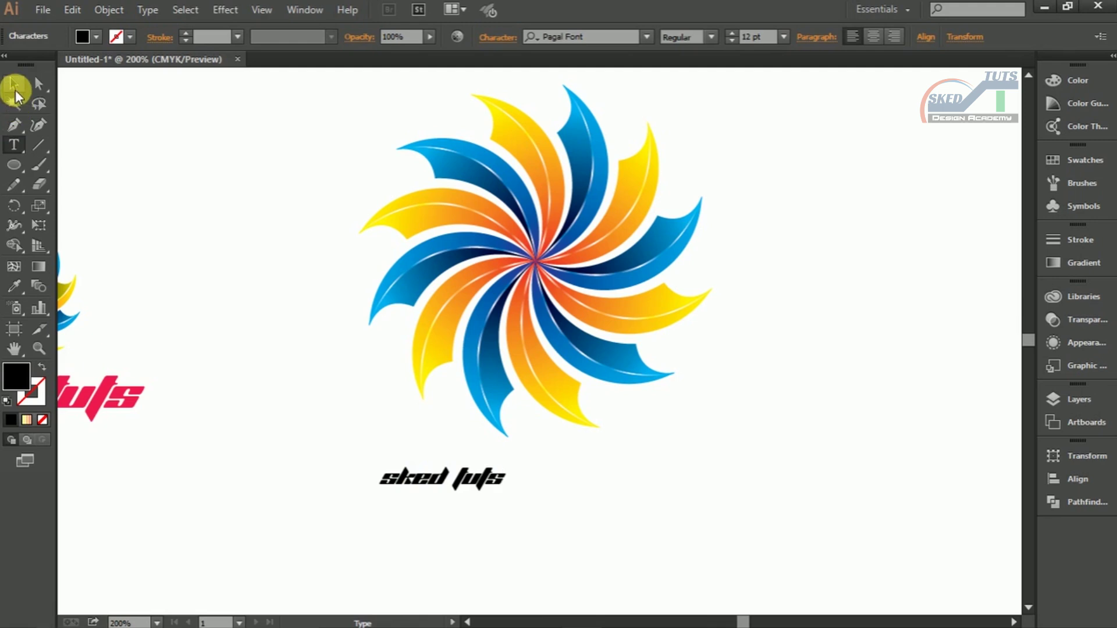
pyautogui.doubleClick(407, 480)
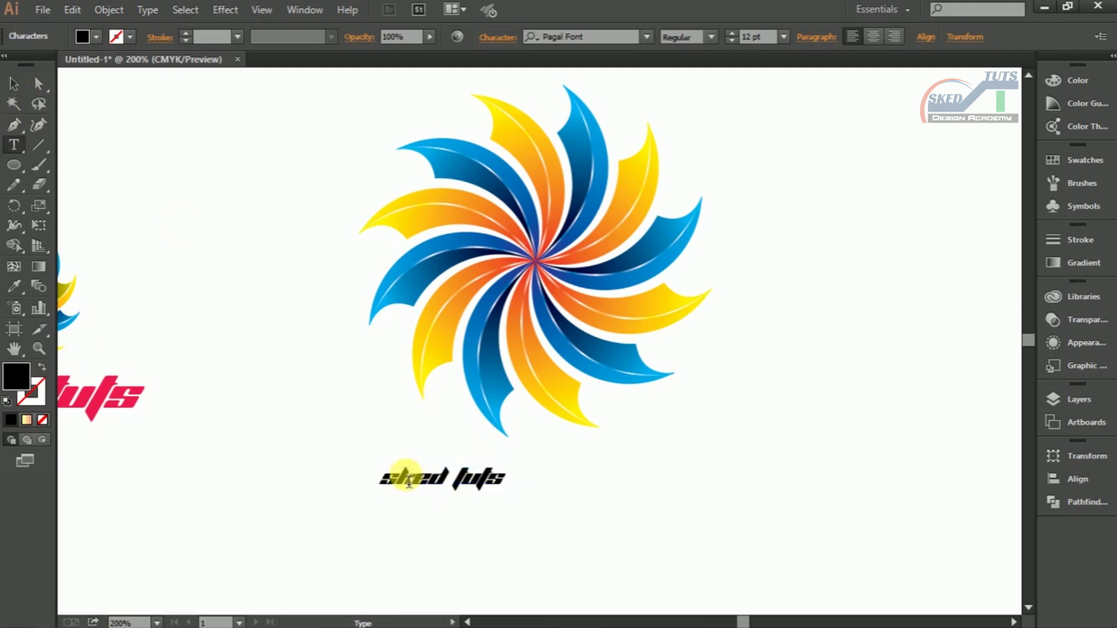
pyautogui.tripleClick(393, 487)
pyautogui.press('Escape')
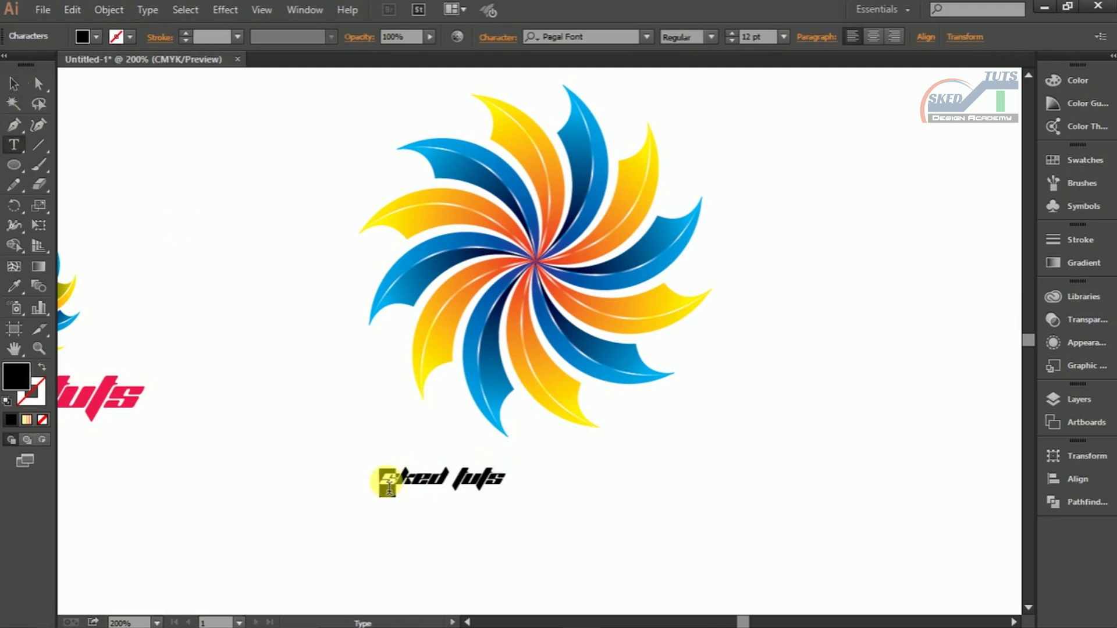
# - Scale up the 'sked tuts' text and centre it beneath the pinwheel
pyautogui.moveTo(503, 467); pyautogui.dragTo(695, 437)
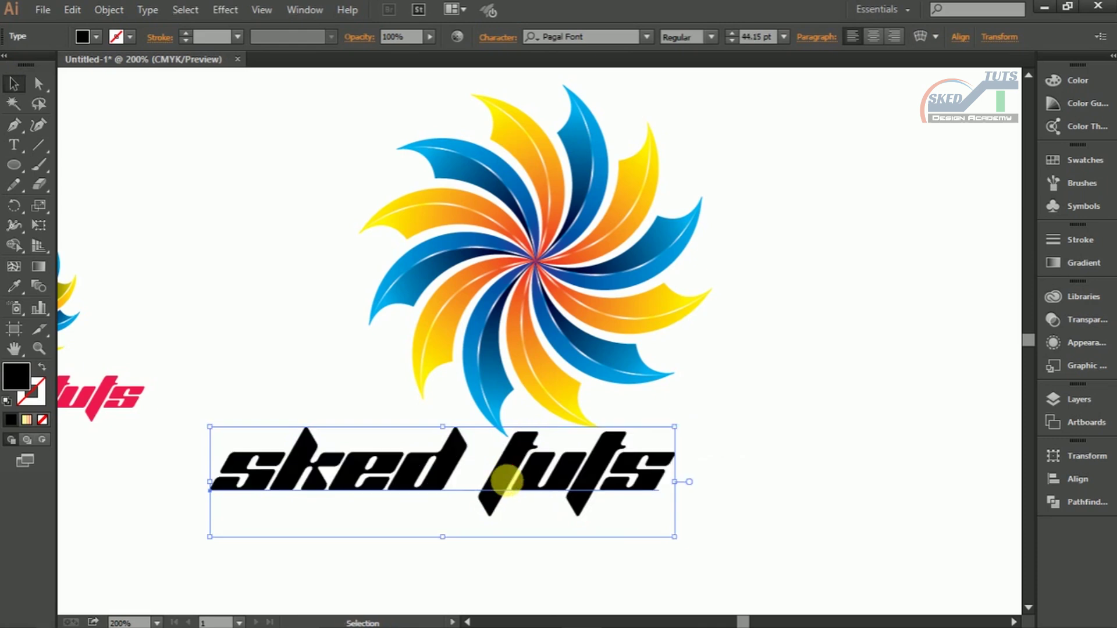
pyautogui.moveTo(529, 485); pyautogui.dragTo(581, 489)
pyautogui.moveTo(649, 474); pyautogui.dragTo(634, 487)
pyautogui.click(793, 436)
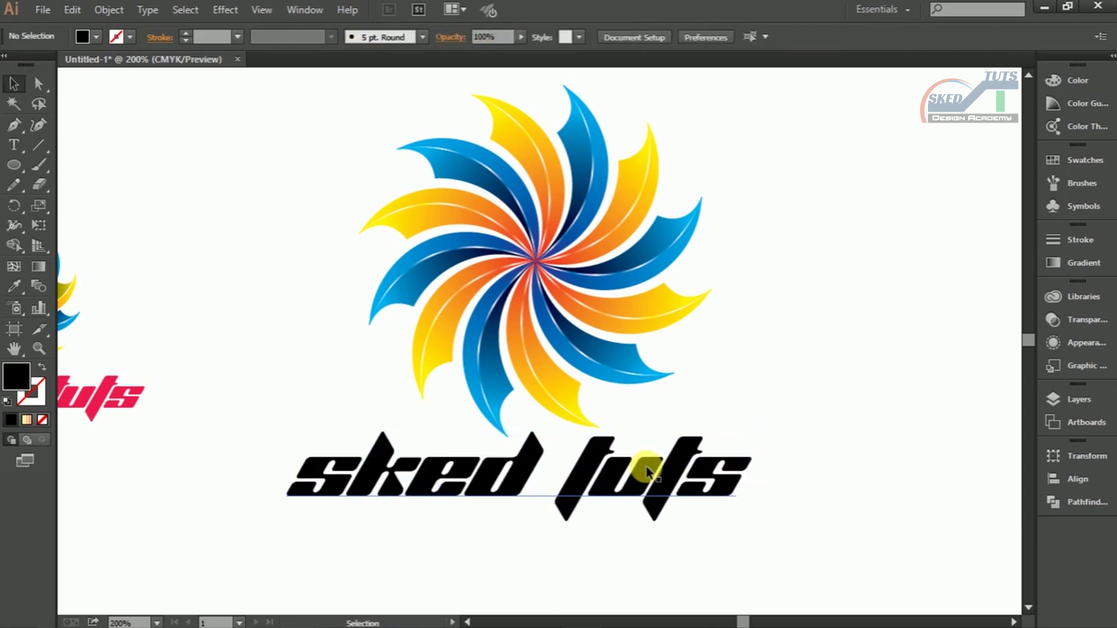
pyautogui.click(644, 465)
pyautogui.click(104, 12)
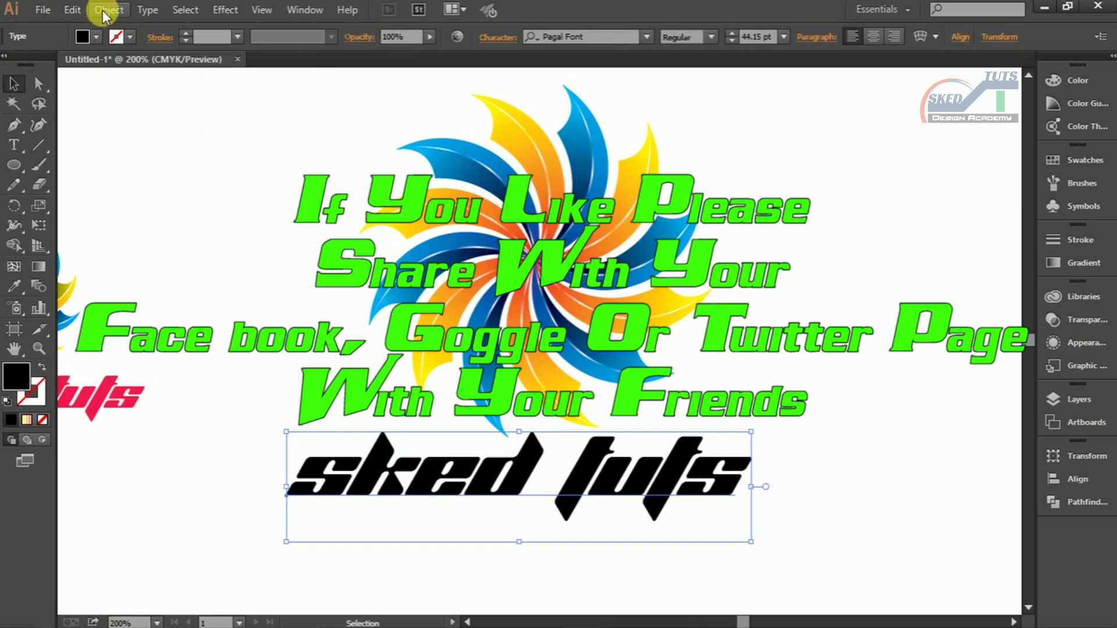
# - Expand the 'sked tuts' text into grouped outlined letter shapes
pyautogui.click(135, 185)
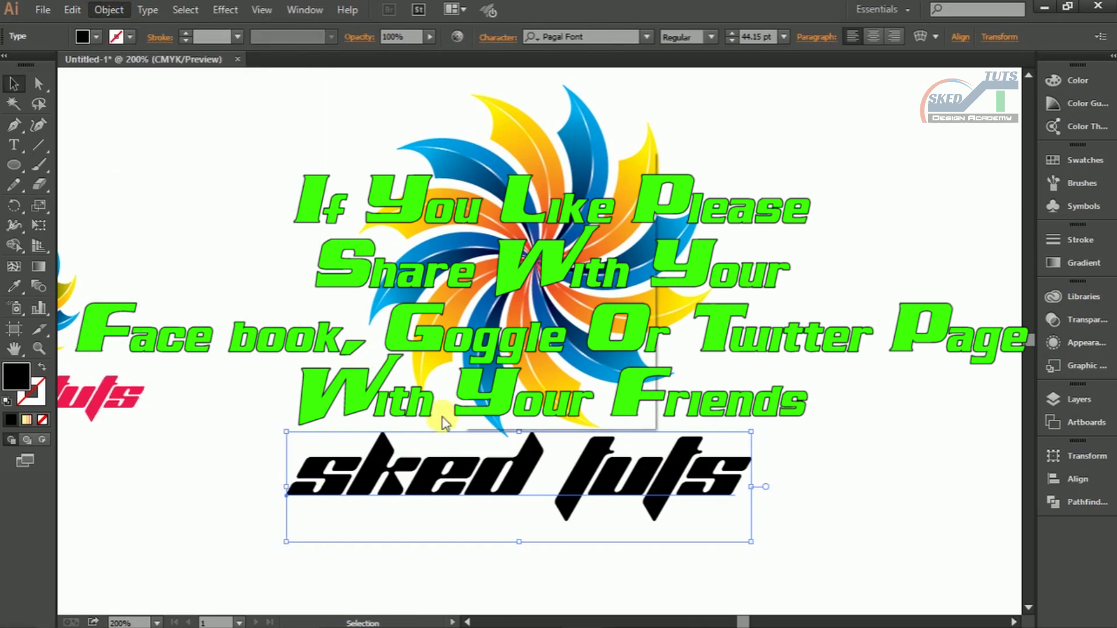
pyautogui.click(529, 382)
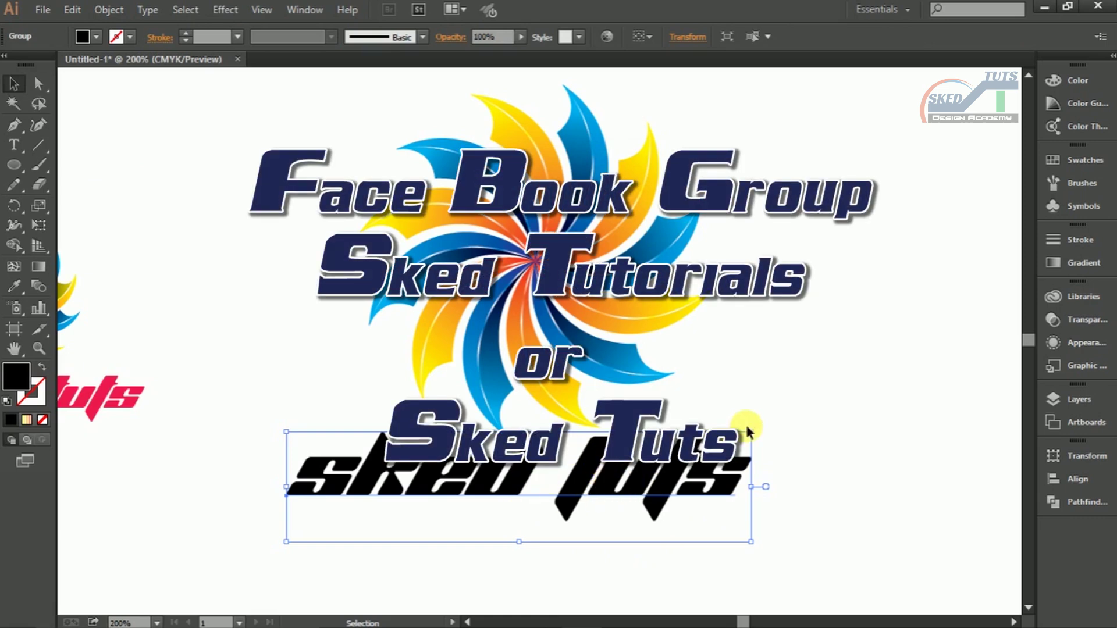
pyautogui.scroll(-3, 788, 416)
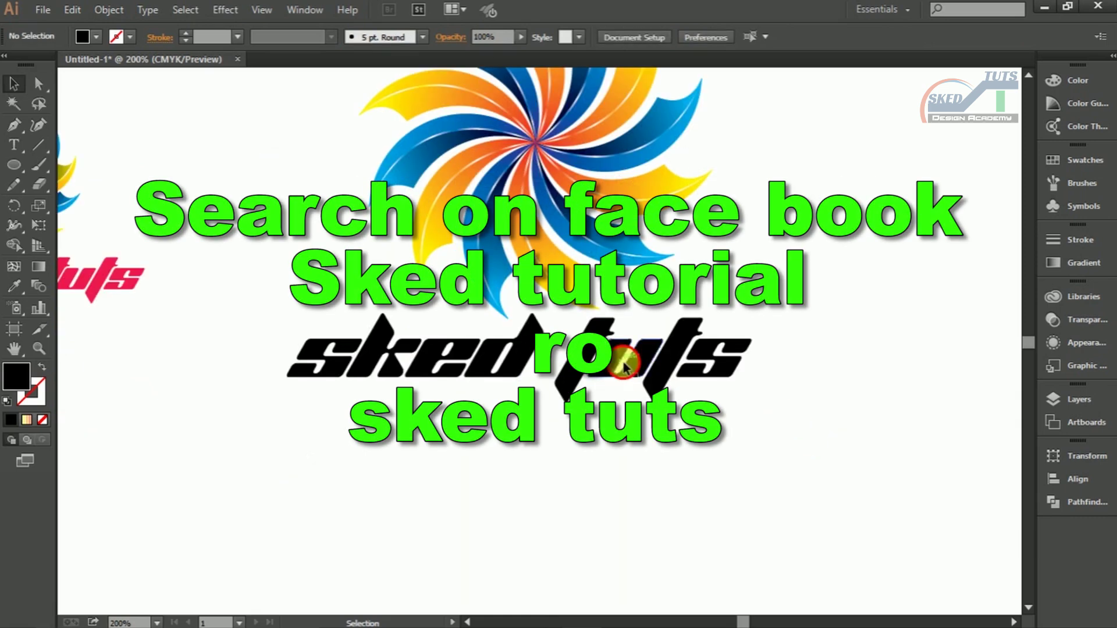
pyautogui.scroll(1, 631, 360)
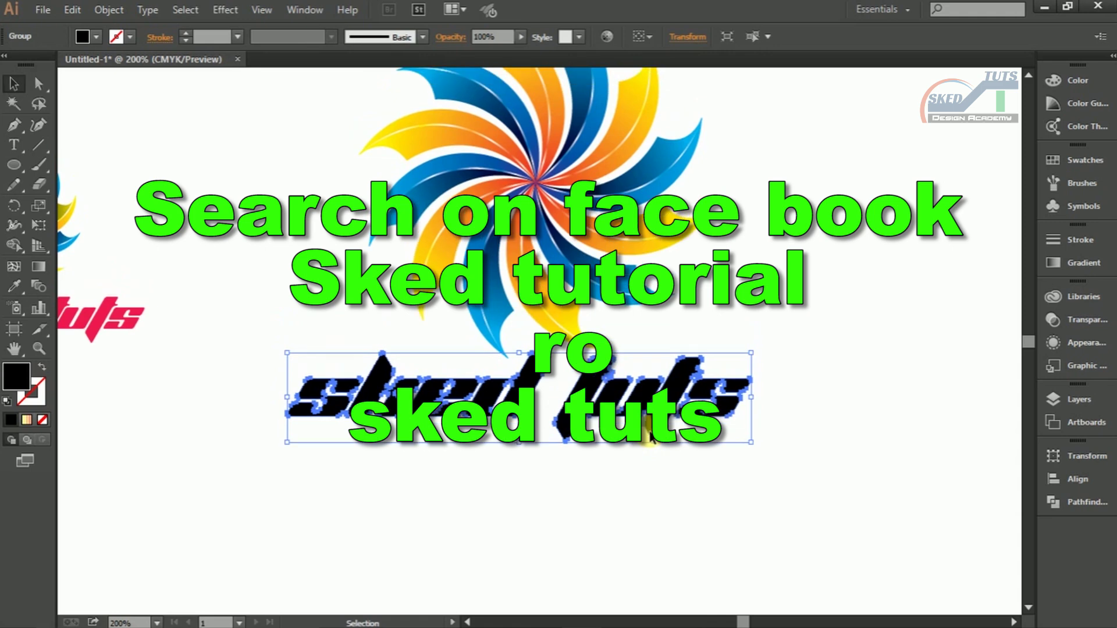
pyautogui.click(1094, 163)
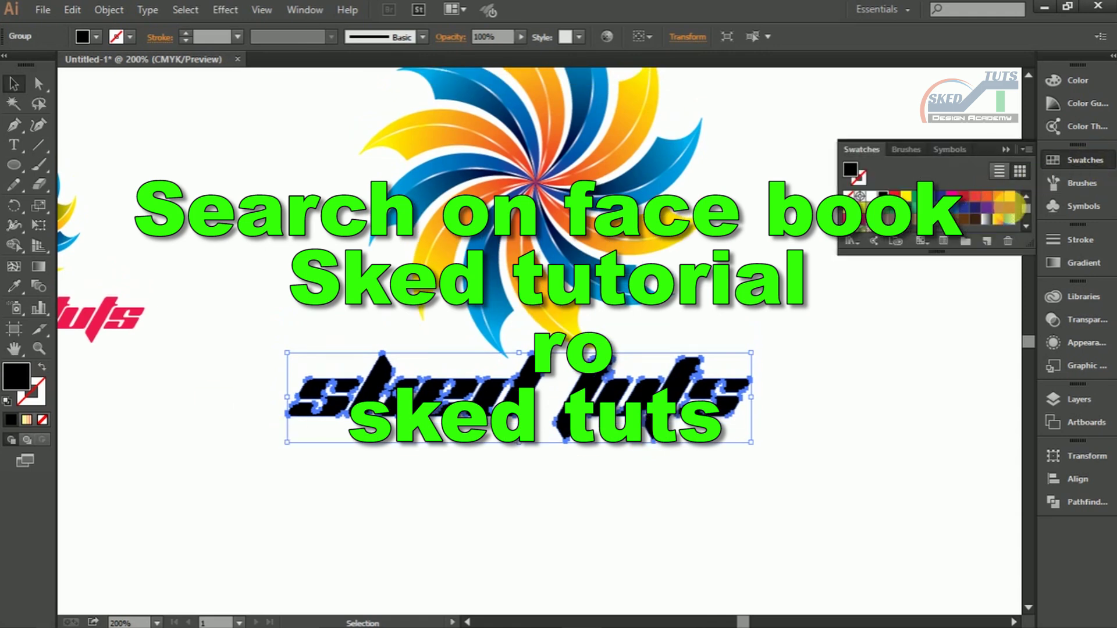
# - Fill the 'sked tuts' lettering pinkish red after trying several magenta and pink swatches
pyautogui.click(848, 219)
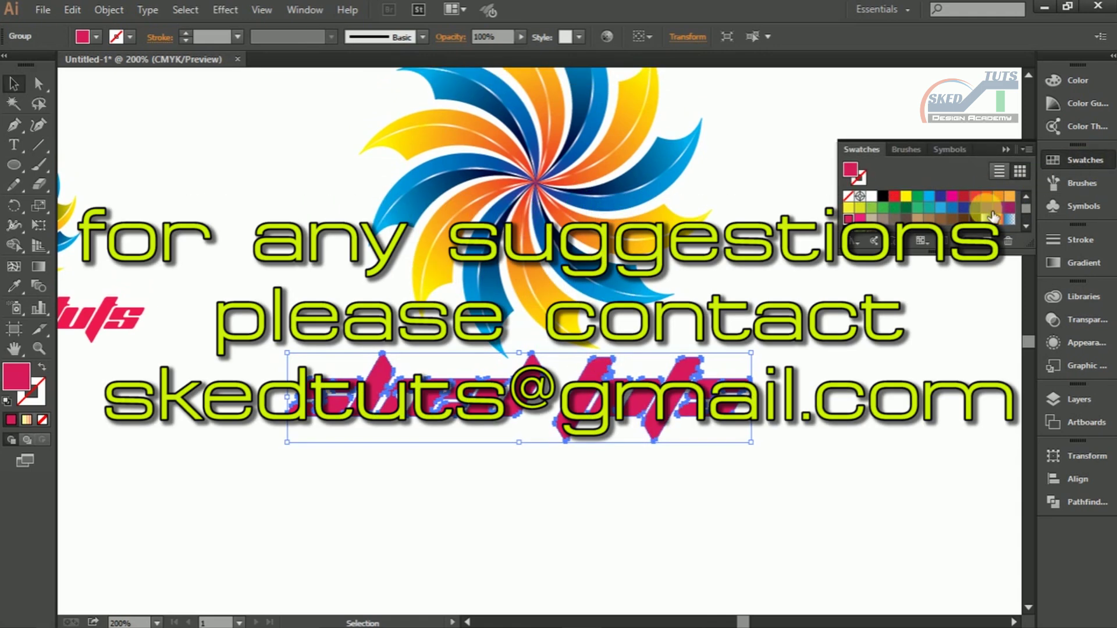
pyautogui.click(1012, 211)
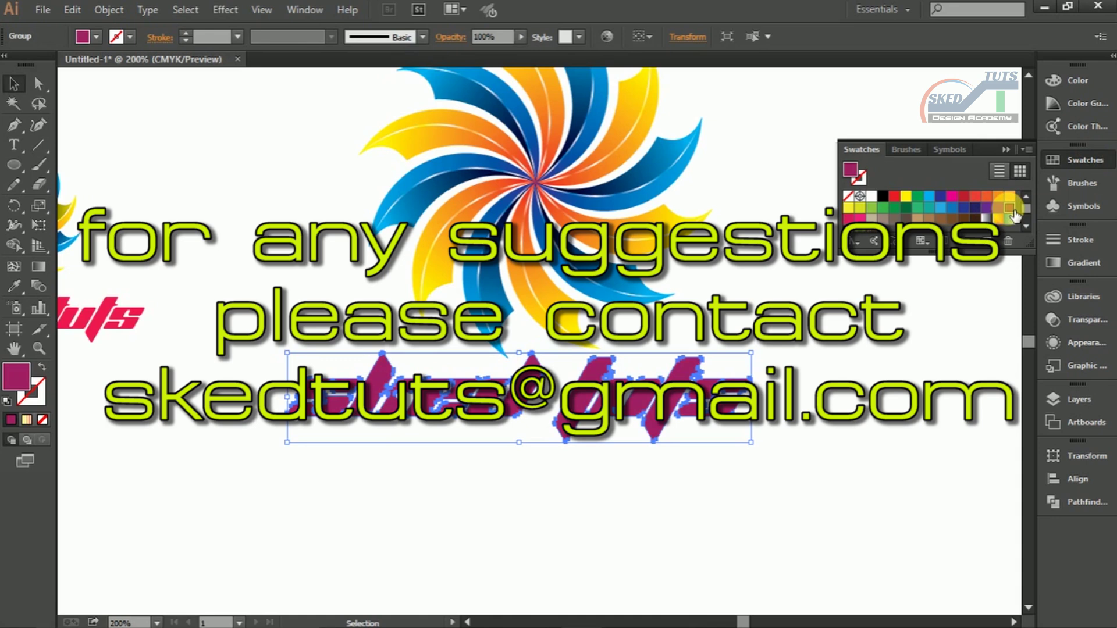
pyautogui.click(952, 196)
pyautogui.click(999, 208)
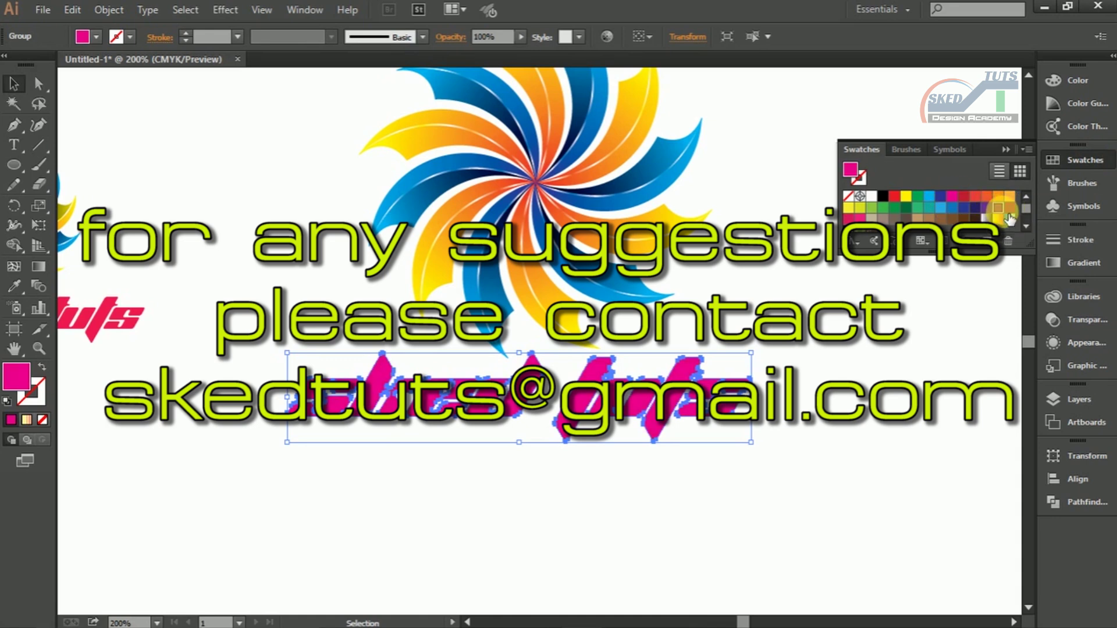
pyautogui.click(860, 216)
pyautogui.click(840, 398)
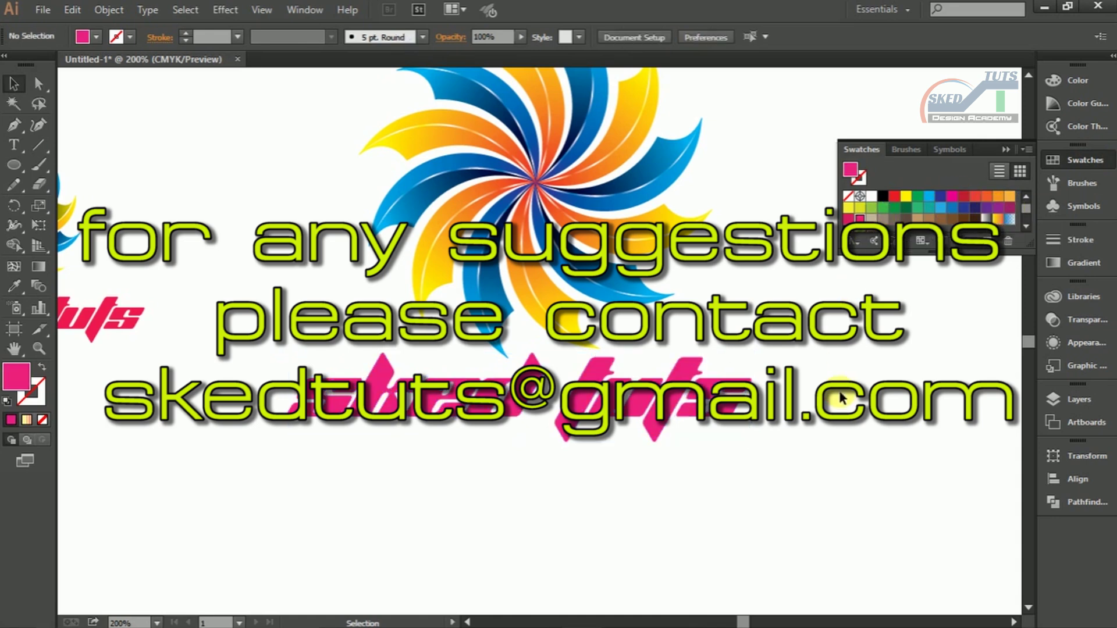
pyautogui.click(678, 372)
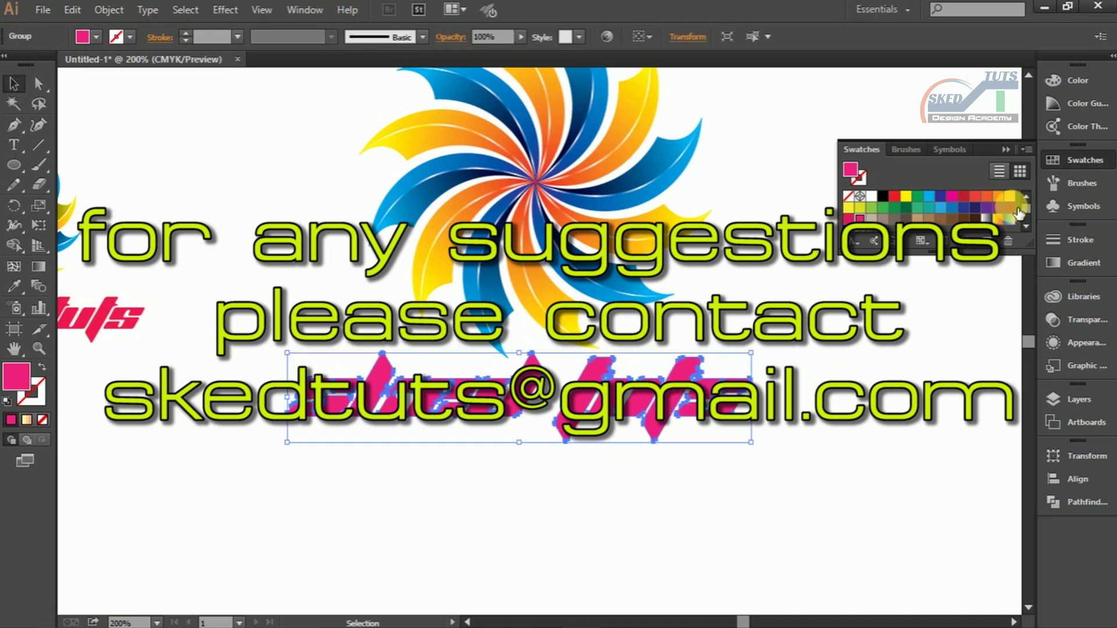
pyautogui.click(1014, 209)
pyautogui.click(965, 198)
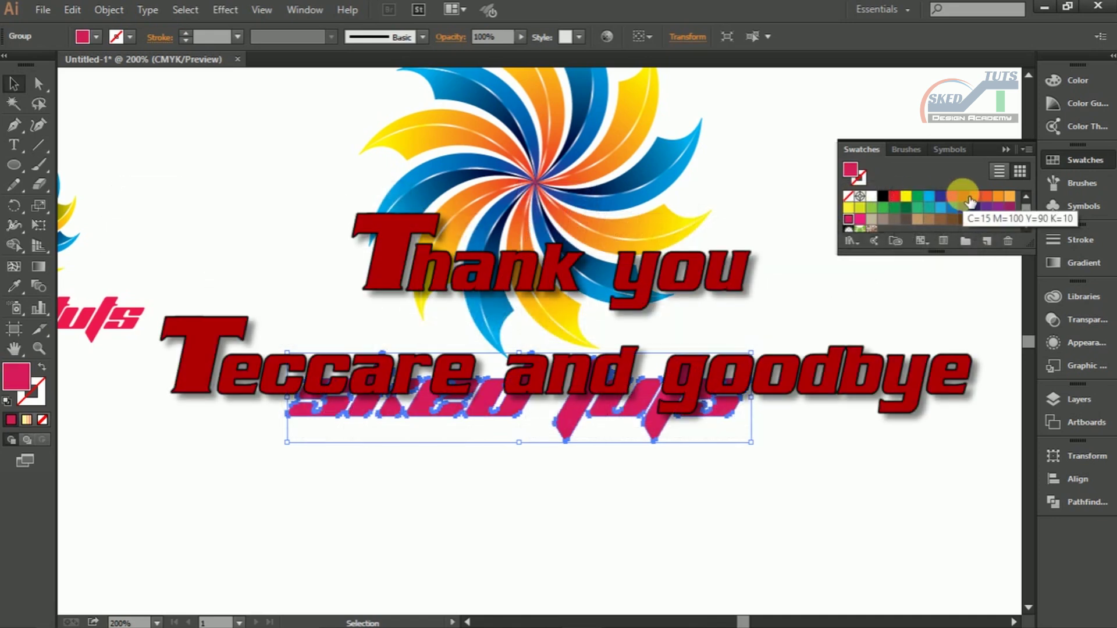
pyautogui.click(695, 440)
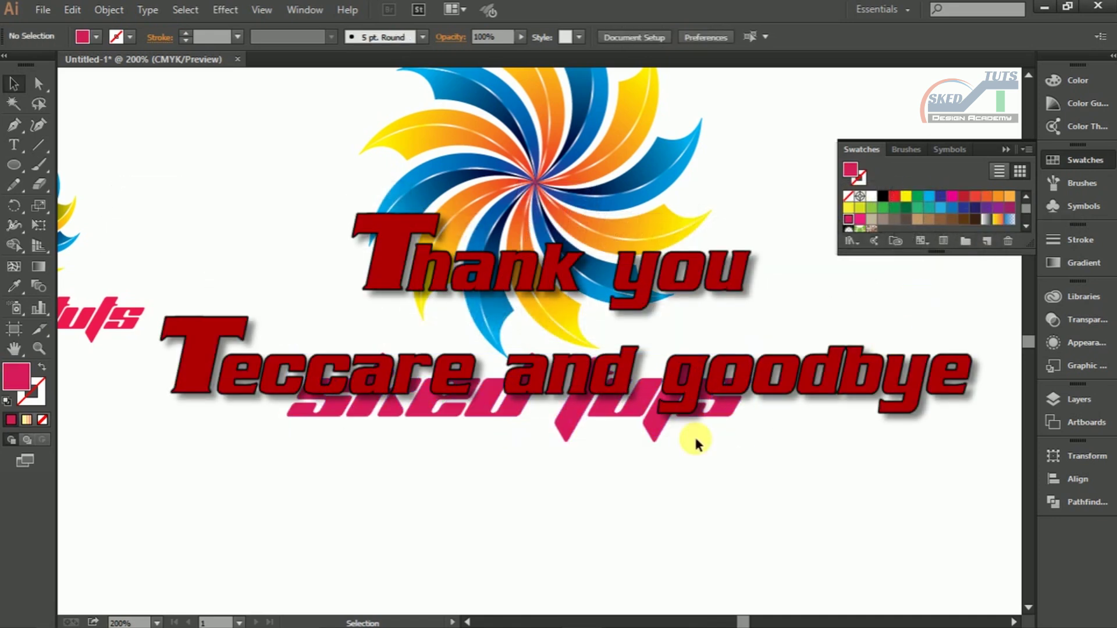